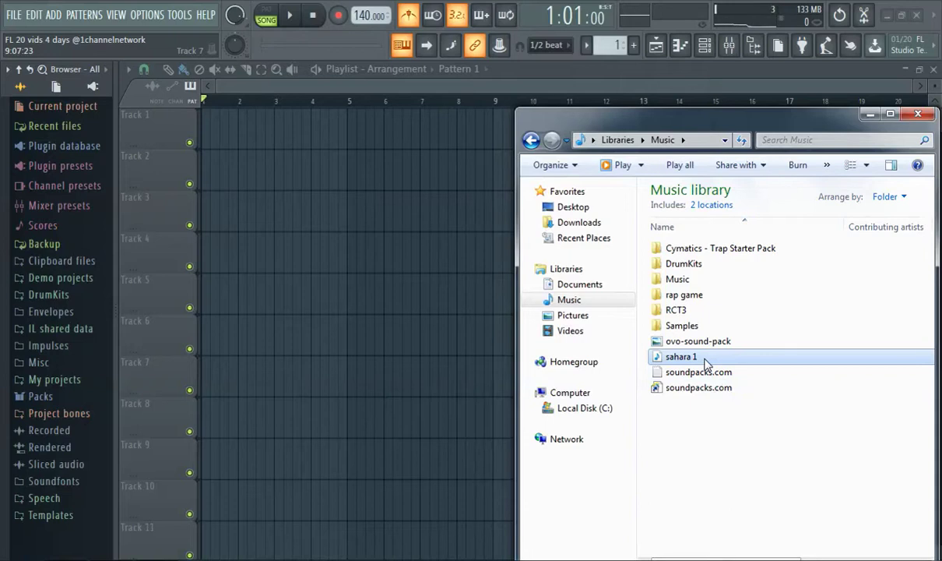
Add the sahara 1 audio file to Track 1 of the playlist, starting at bar 1
{"action": "left_click_drag", "start_coordinate": [722, 364], "coordinate": [221, 128]}
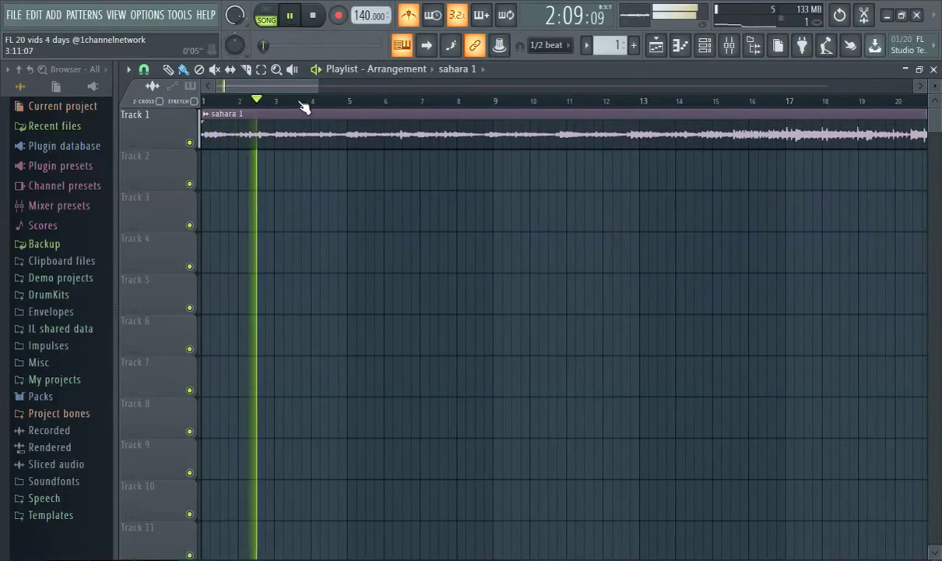
{"action": "left_click_drag", "start_coordinate": [277, 84], "coordinate": [265, 234]}
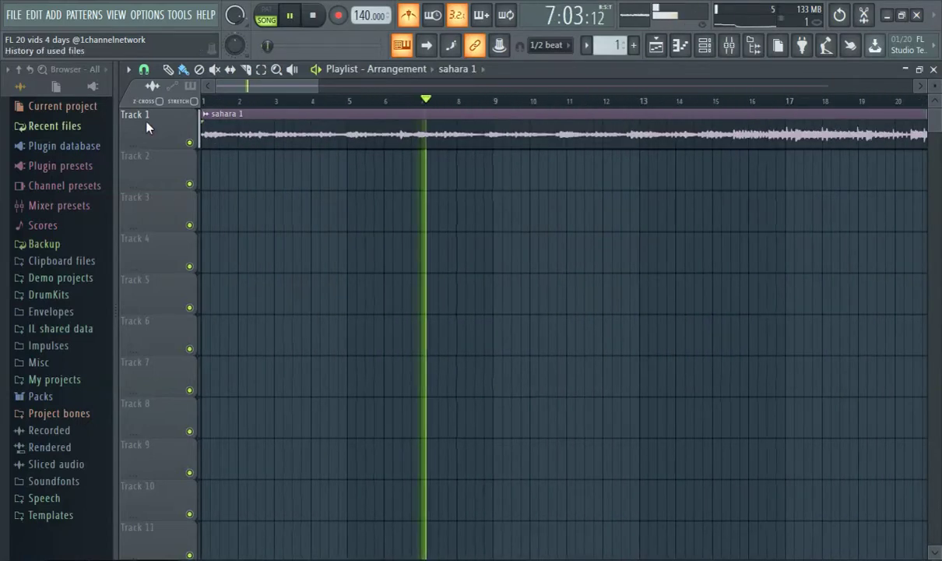
{"action": "right_click", "coordinate": [270, 142]}
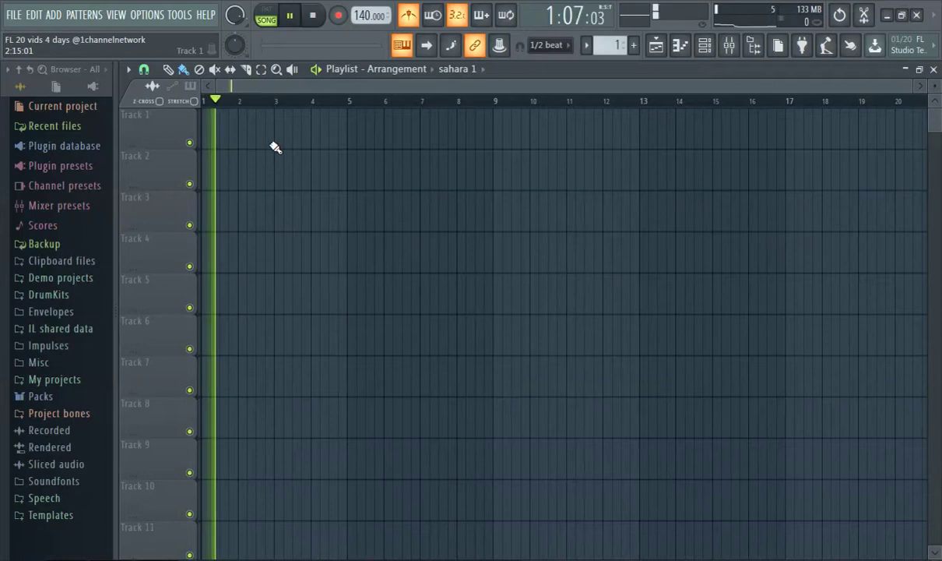
{"action": "key", "text": "ctrl+z"}
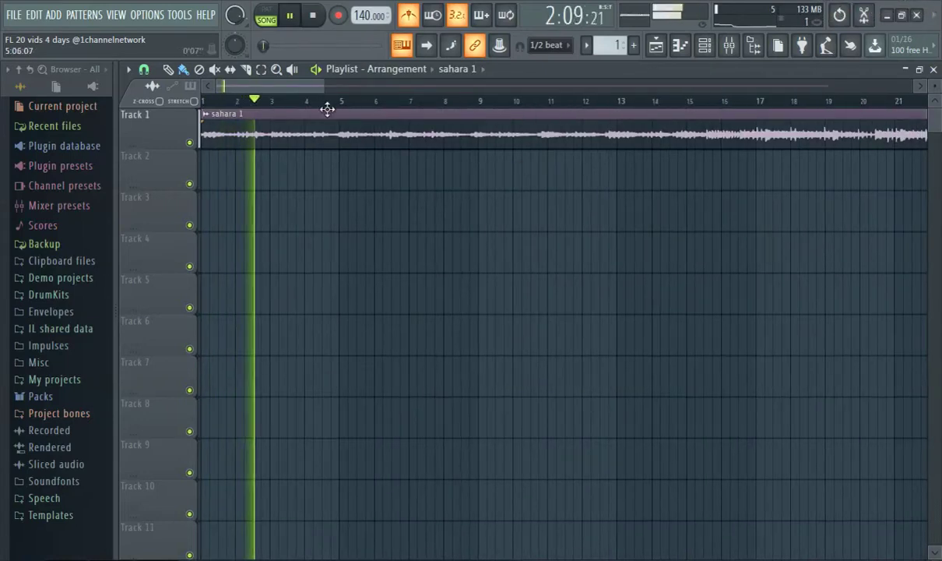
{"action": "right_click", "coordinate": [374, 16]}
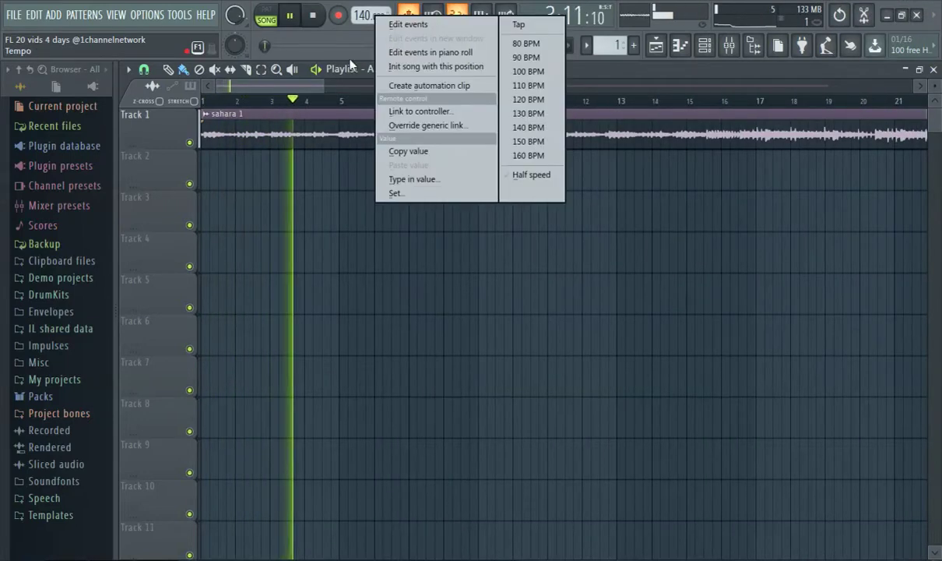
{"action": "left_click", "coordinate": [286, 95]}
Detect the tempo of the sahara 1 clip, accept the estimated 75.438 BPM and apply it as the project tempo
{"action": "double_click", "coordinate": [263, 120]}
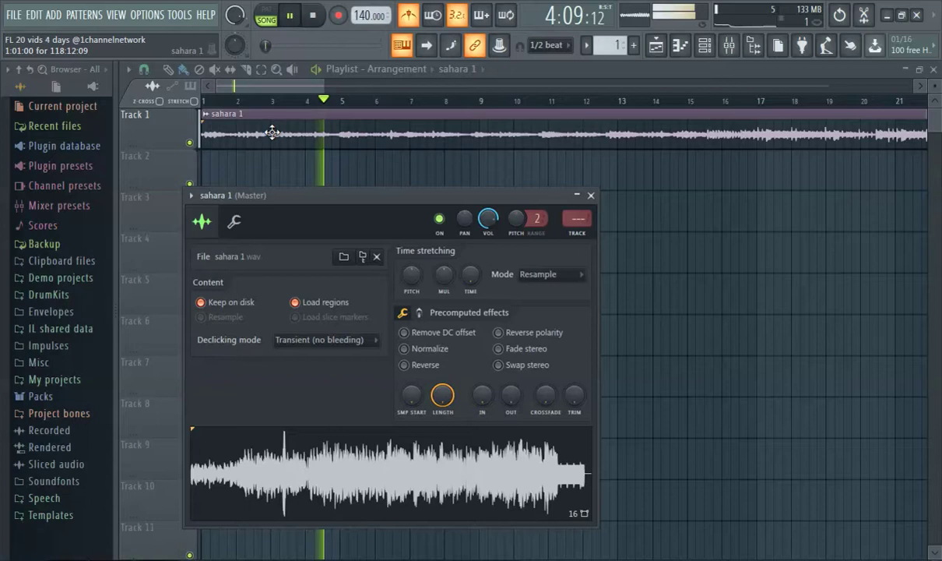
{"action": "right_click", "coordinate": [352, 467]}
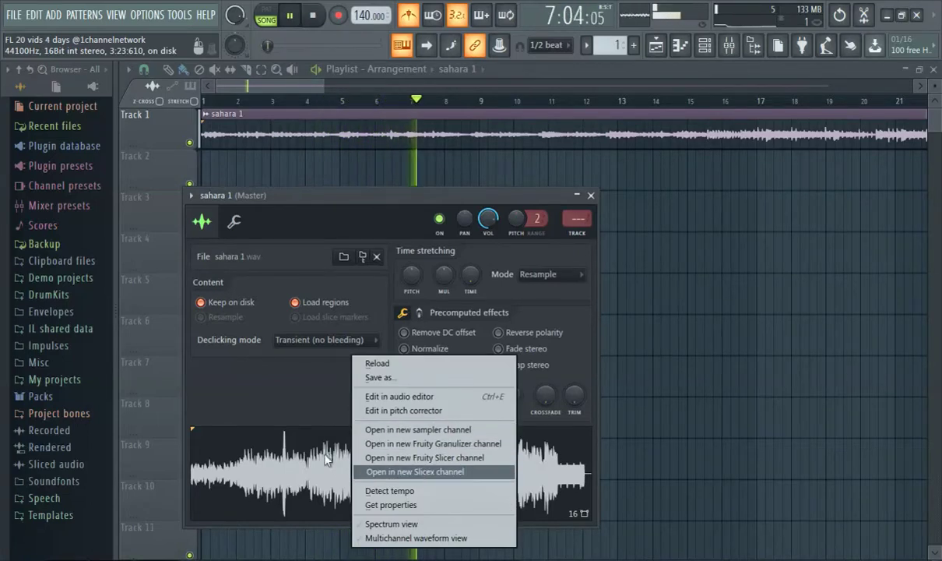
{"action": "left_click", "coordinate": [389, 492]}
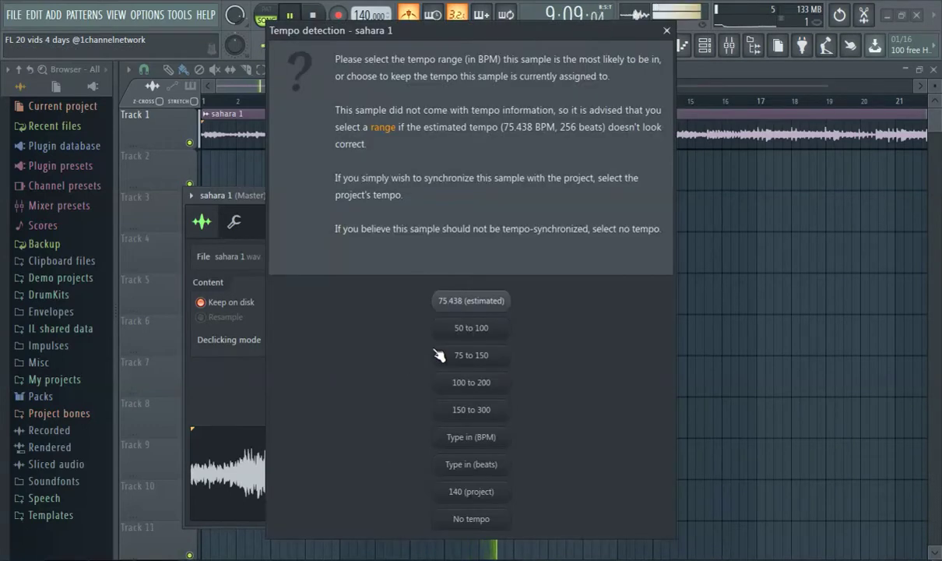
{"action": "left_click", "coordinate": [490, 311]}
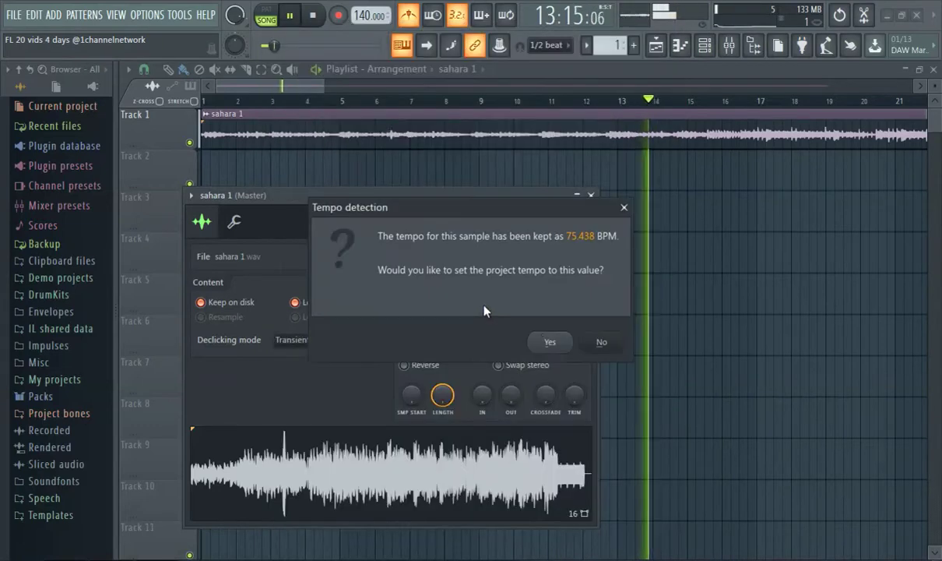
{"action": "left_click", "coordinate": [544, 340]}
{"action": "mouse_move", "coordinate": [276, 84]}
{"action": "left_mouse_down"}
{"action": "mouse_move", "coordinate": [775, 193]}
{"action": "mouse_move", "coordinate": [273, 97]}
{"action": "left_mouse_up"}
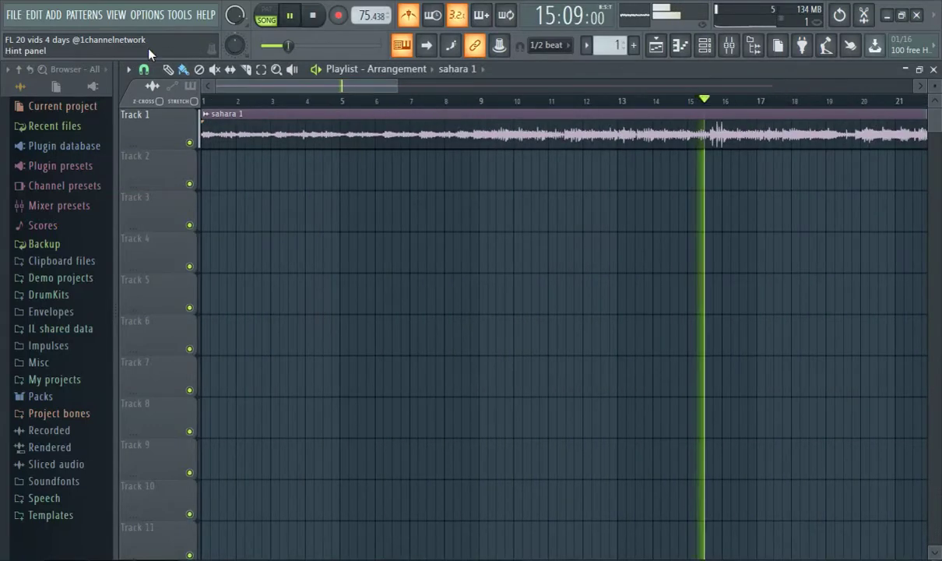
Preview the sample from bar 1 and around bar 10 with the metronome turned off, and pause playback
{"action": "left_click", "coordinate": [206, 102]}
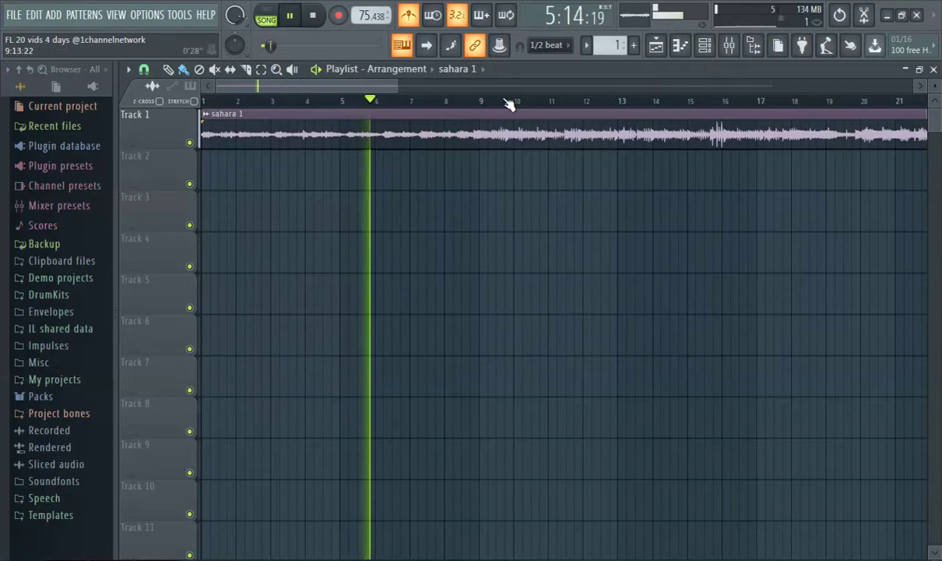
{"action": "left_click", "coordinate": [410, 17]}
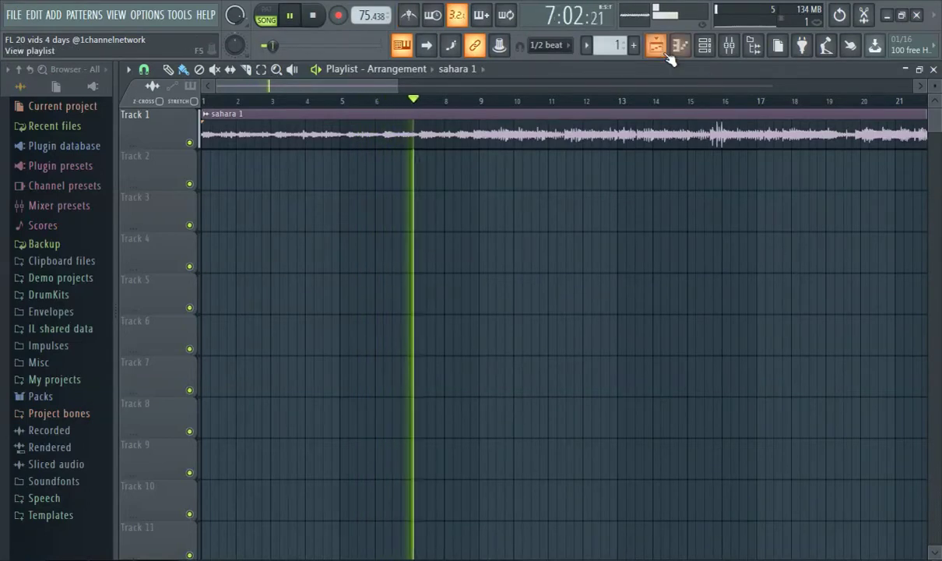
{"action": "left_click", "coordinate": [531, 101]}
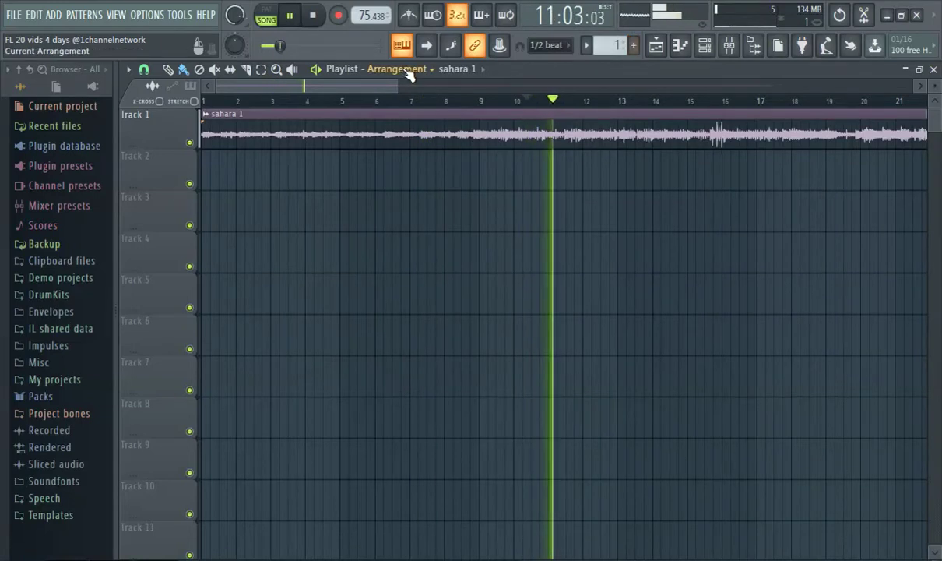
{"action": "left_click", "coordinate": [288, 17]}
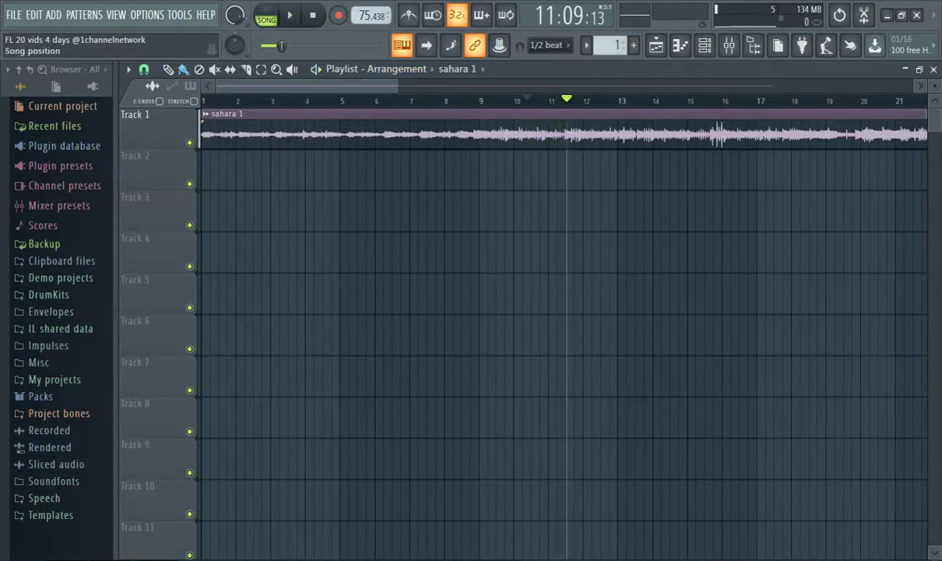
Route the sahara 1 channel to mixer Insert 1 and load Gross Beat into its first effect slot
{"action": "left_click", "coordinate": [63, 15]}
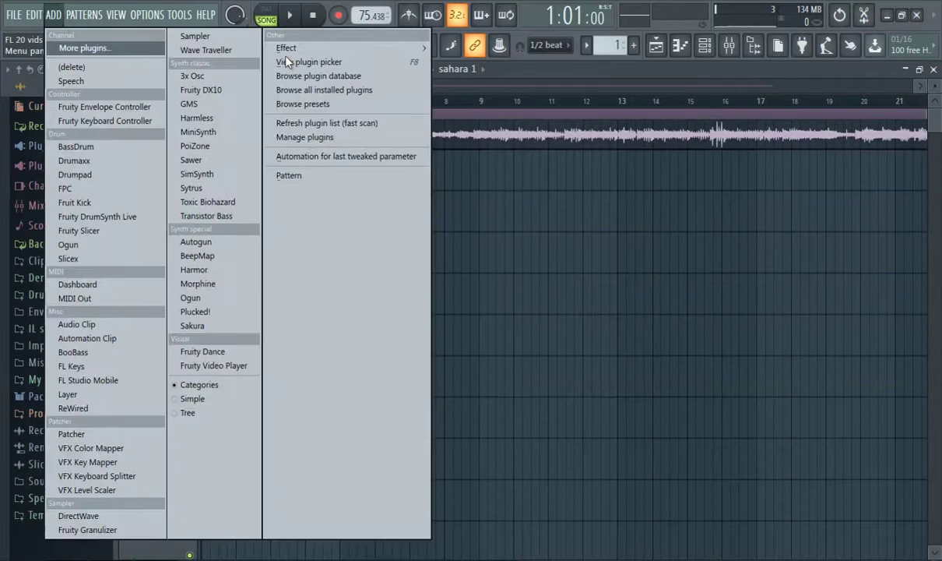
{"action": "left_click", "coordinate": [729, 46]}
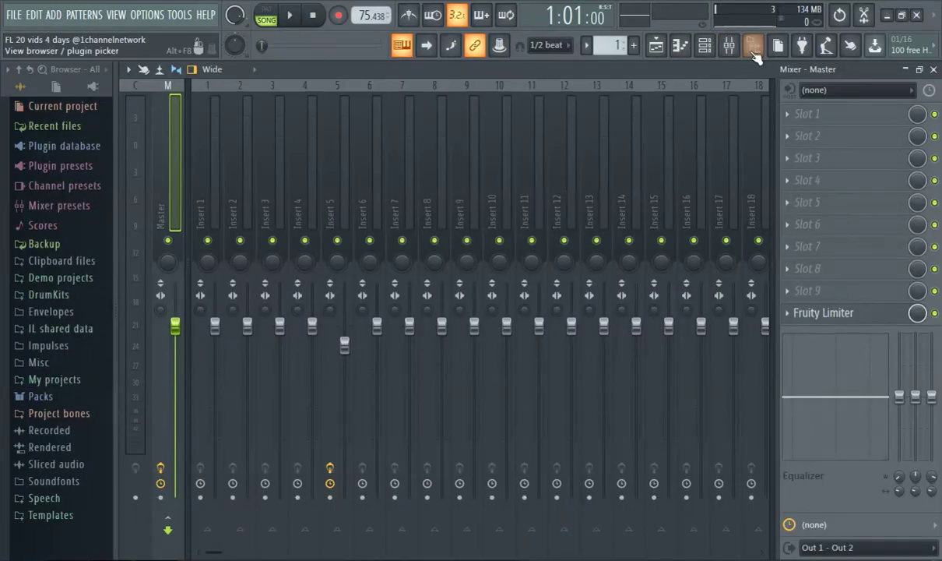
{"action": "left_click", "coordinate": [701, 50]}
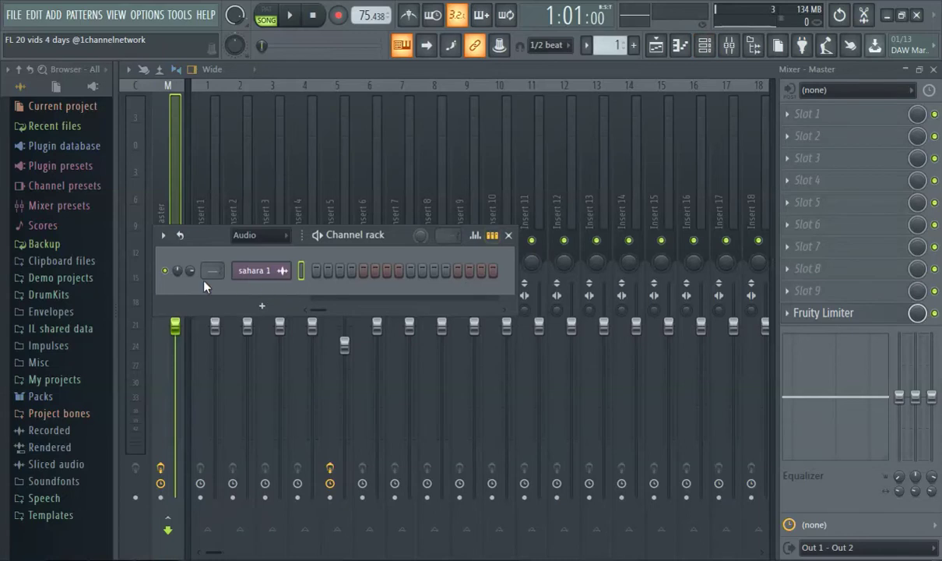
{"action": "scroll", "coordinate": [214, 274], "scroll_direction": "up", "scroll_amount": 1}
{"action": "left_click", "coordinate": [835, 117]}
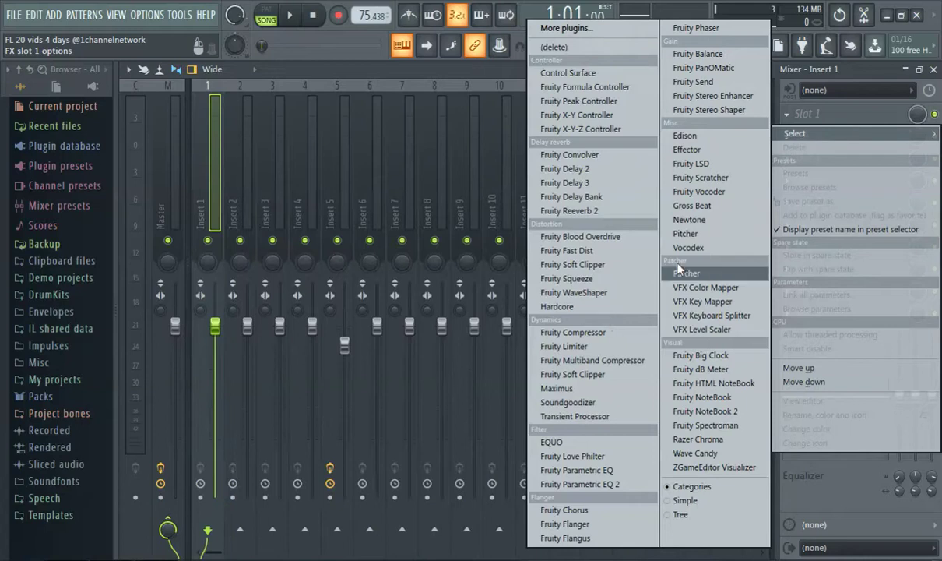
{"action": "left_click", "coordinate": [702, 206]}
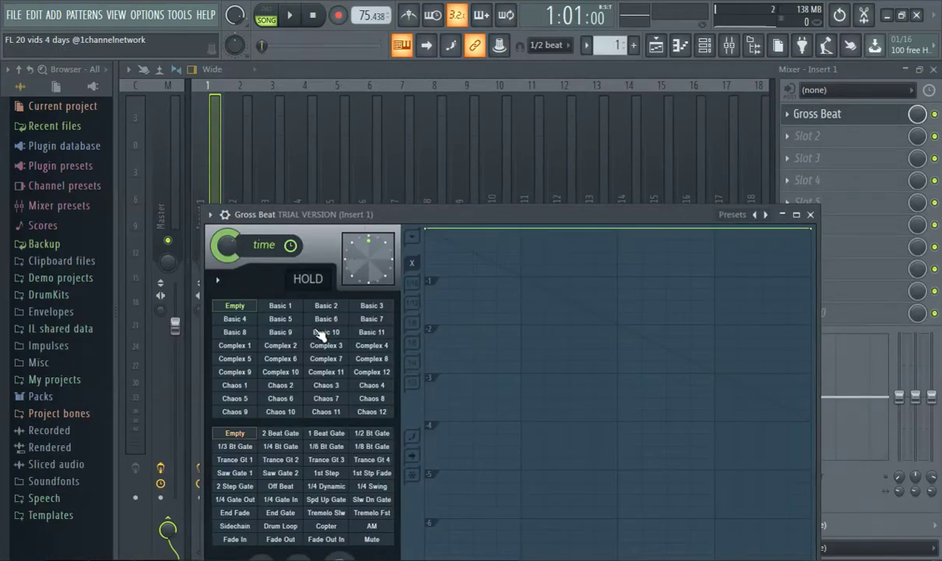
Load the Momentary preset in Gross Beat, apply the 1/2 Speed time effect and play the sample
{"action": "left_click", "coordinate": [209, 215]}
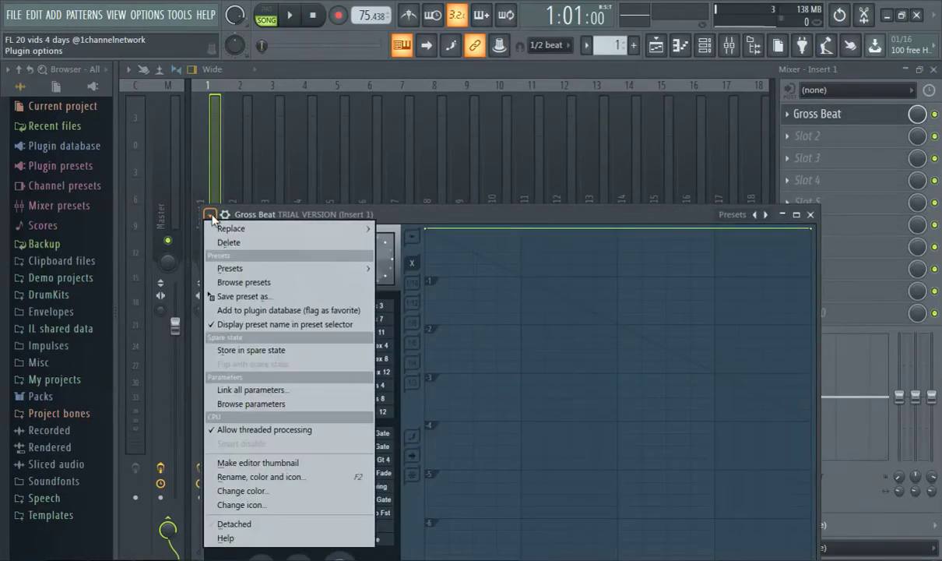
{"action": "mouse_move", "coordinate": [312, 268]}
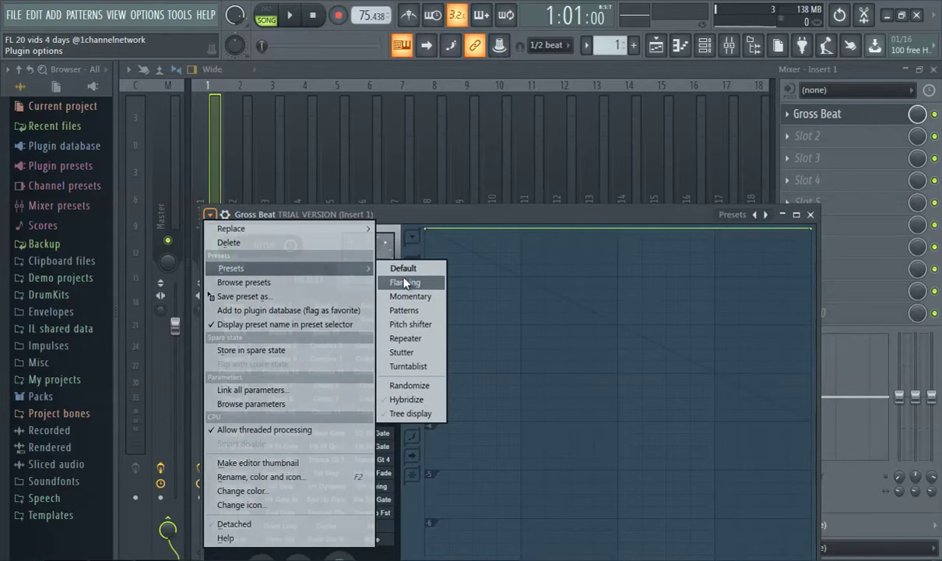
{"action": "left_click", "coordinate": [411, 296]}
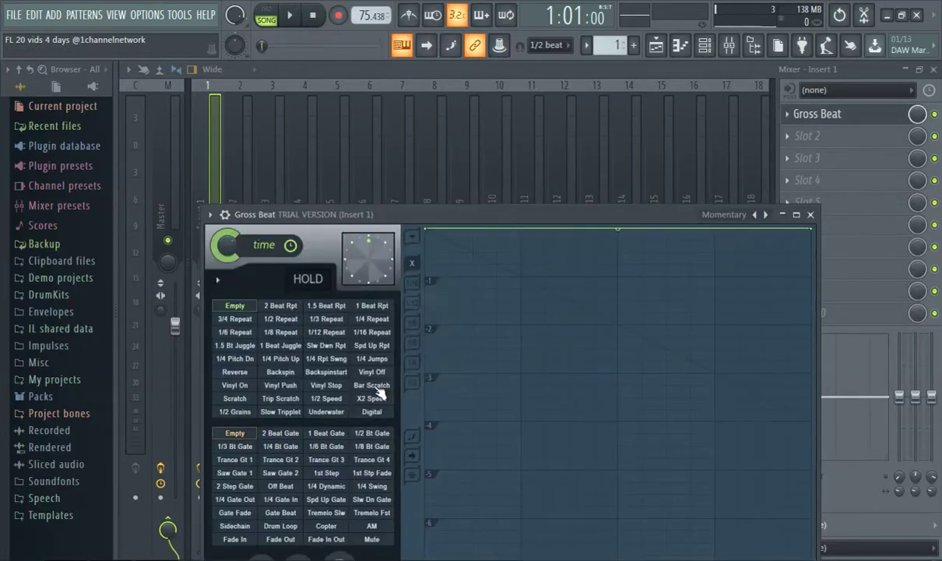
{"action": "left_click", "coordinate": [334, 395]}
{"action": "left_click", "coordinate": [290, 15]}
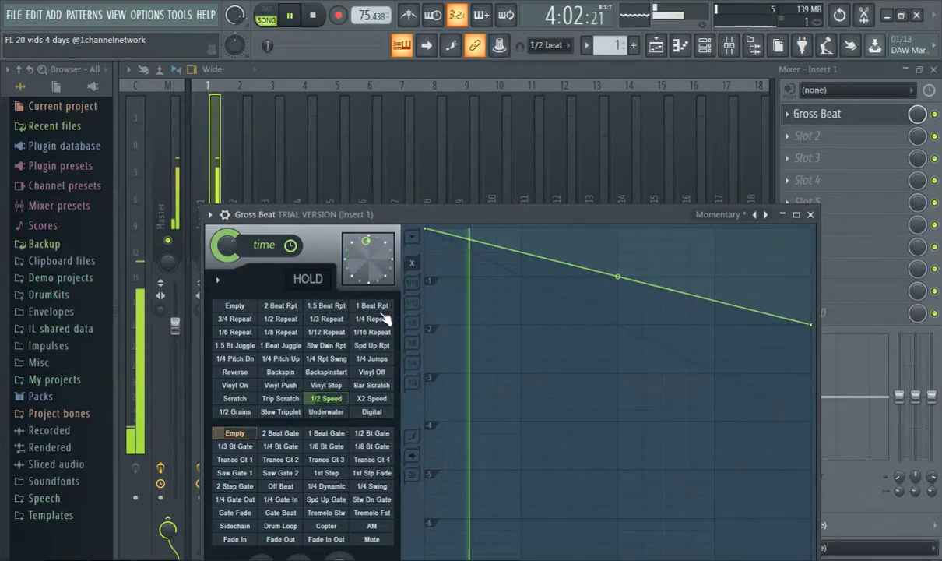
Create Pattern 2, place it at bar 1 of Track 2 in the playlist and restart playback from bar 1
{"action": "left_click", "coordinate": [656, 45]}
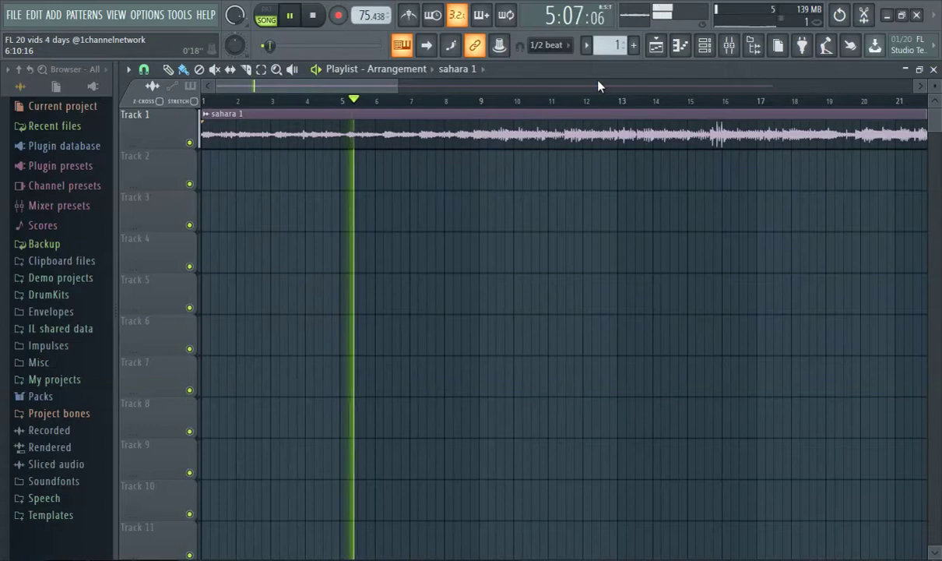
{"action": "left_click", "coordinate": [633, 45]}
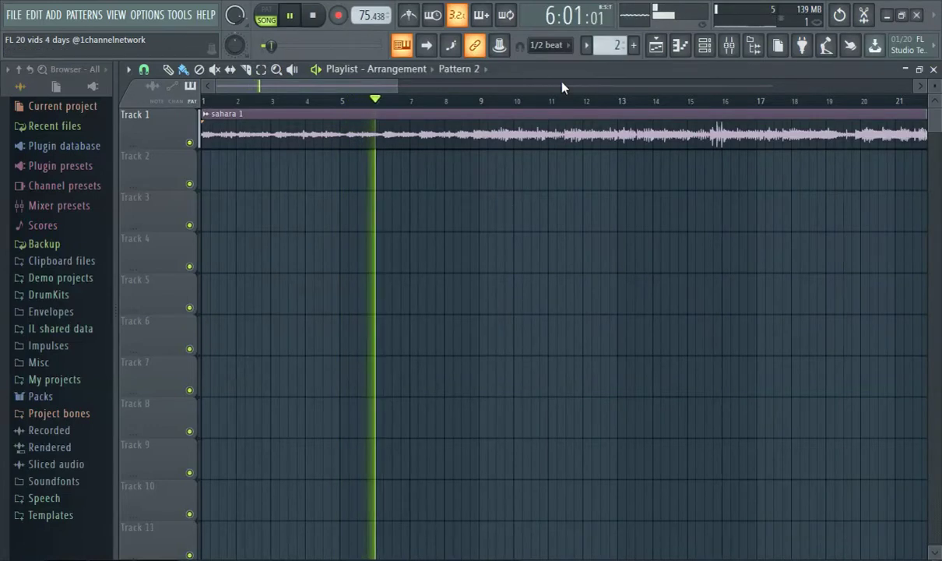
{"action": "left_click", "coordinate": [214, 165]}
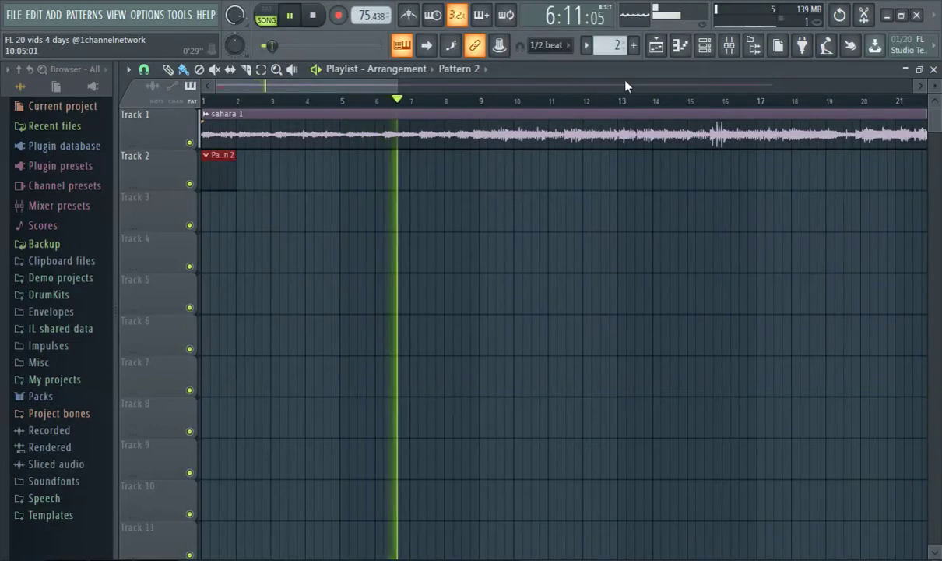
{"action": "left_click", "coordinate": [205, 100]}
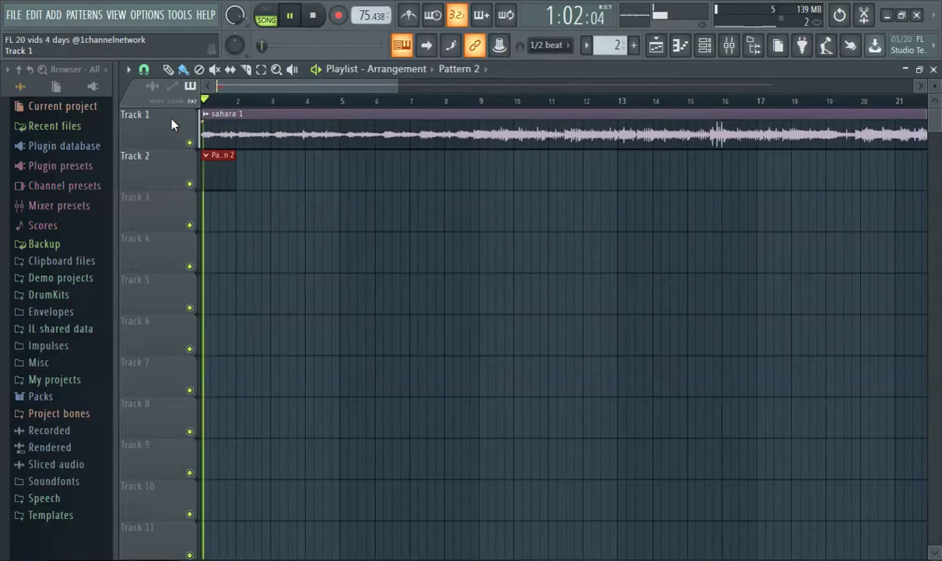
Slice the sahara 1 clip at bar 5 and delete the part after the cut
{"action": "left_click", "coordinate": [342, 109]}
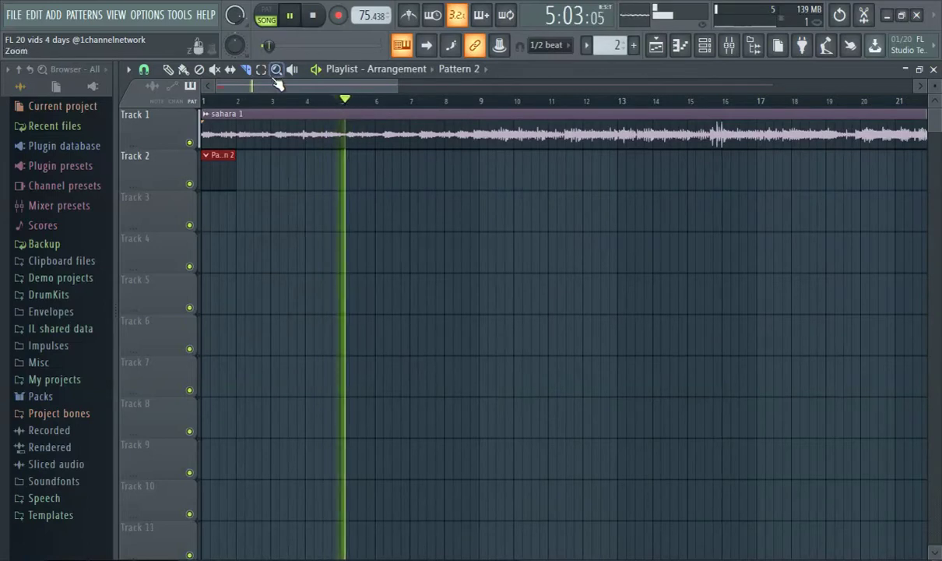
{"action": "left_click", "coordinate": [248, 70]}
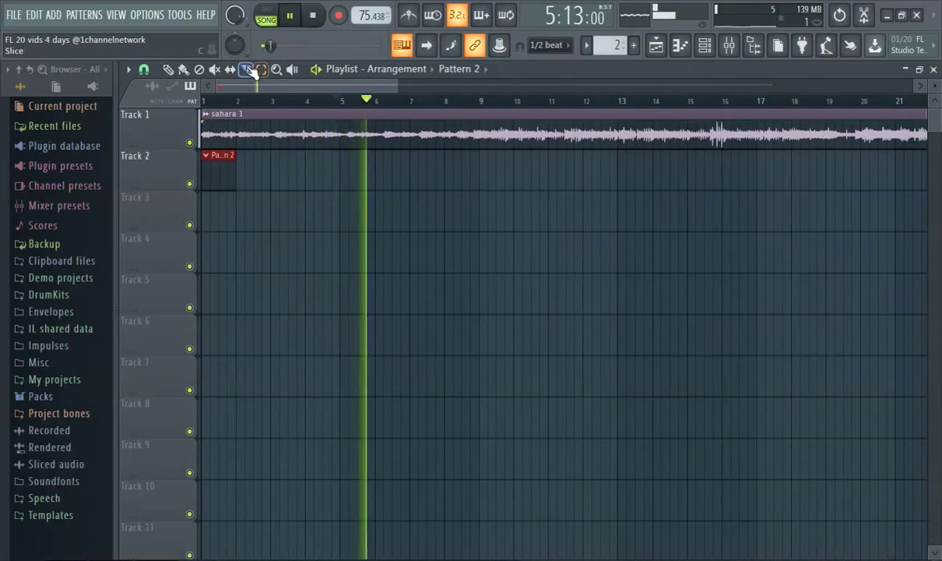
{"action": "left_click_drag", "start_coordinate": [351, 119], "coordinate": [340, 156]}
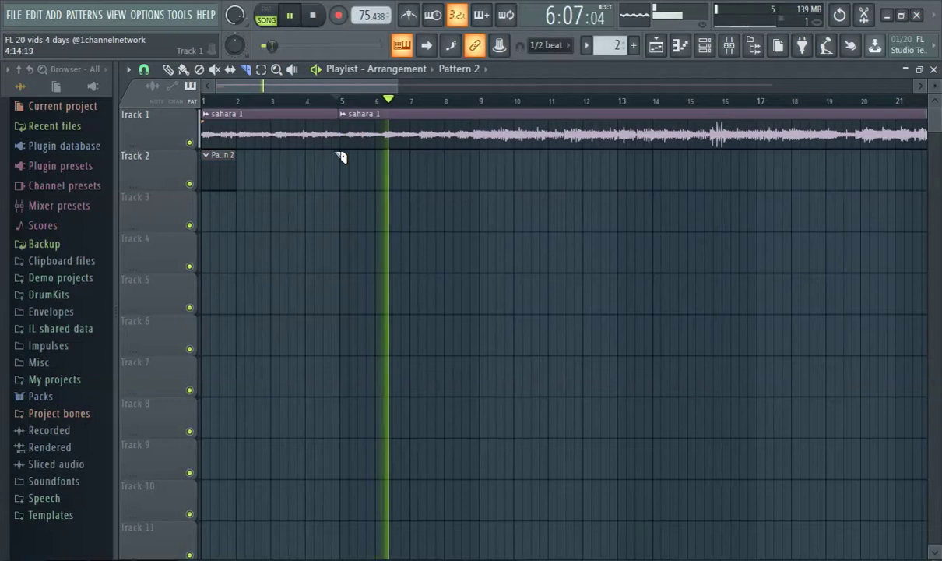
{"action": "key", "text": "ctrl+z"}
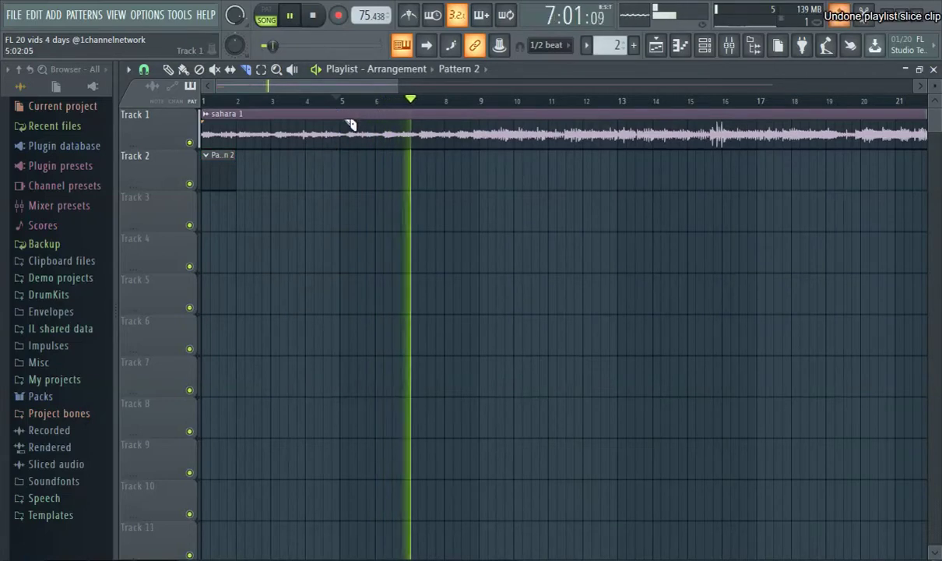
{"action": "scroll", "coordinate": [326, 107], "scroll_direction": "up", "scroll_amount": 2}
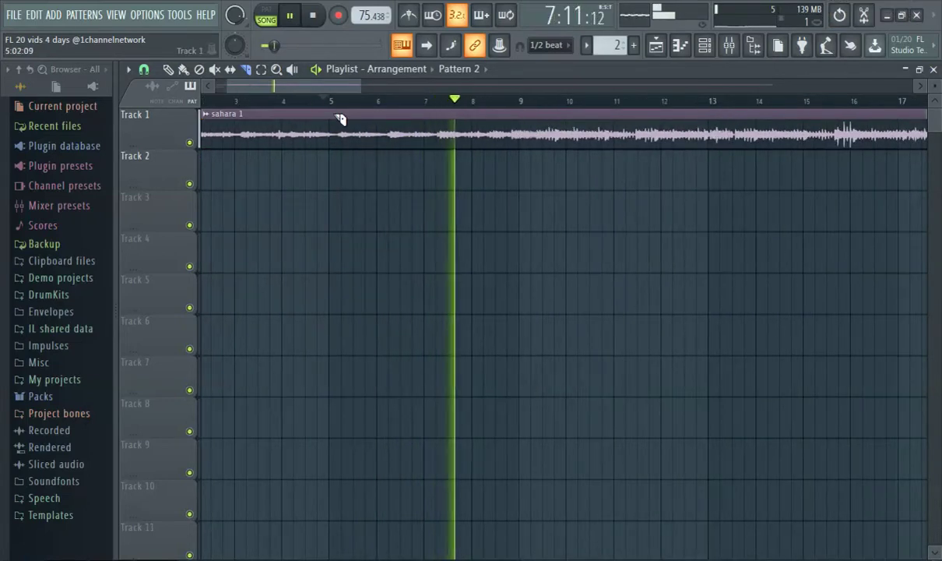
{"action": "left_click_drag", "start_coordinate": [337, 116], "coordinate": [336, 176]}
{"action": "left_click", "coordinate": [169, 70]}
{"action": "right_click", "coordinate": [349, 115]}
Place two more copies of the four-bar sahara 1 clip on Track 1, at bars 5 and 9
{"action": "left_click_drag", "start_coordinate": [335, 86], "coordinate": [58, 92]}
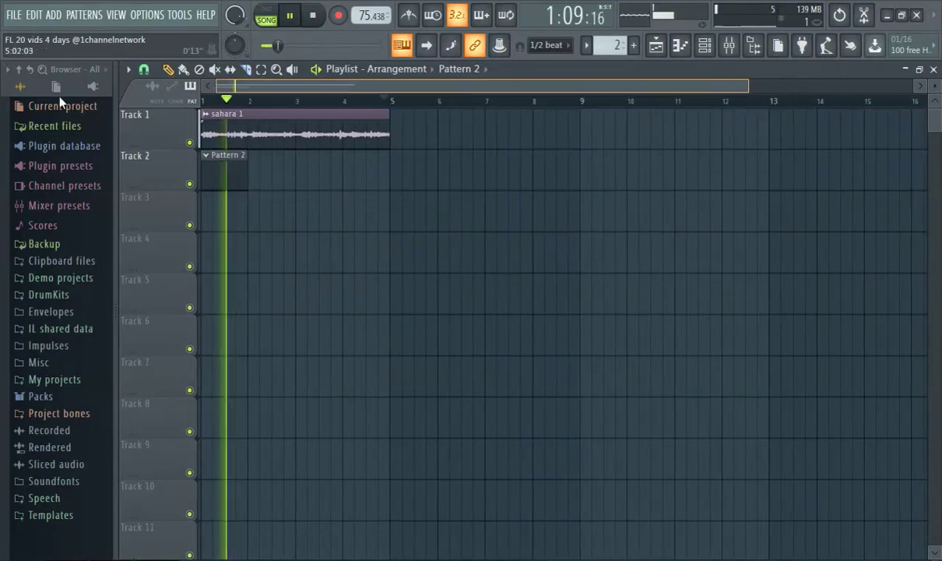
{"action": "left_click", "coordinate": [388, 129]}
{"action": "left_click", "coordinate": [393, 126]}
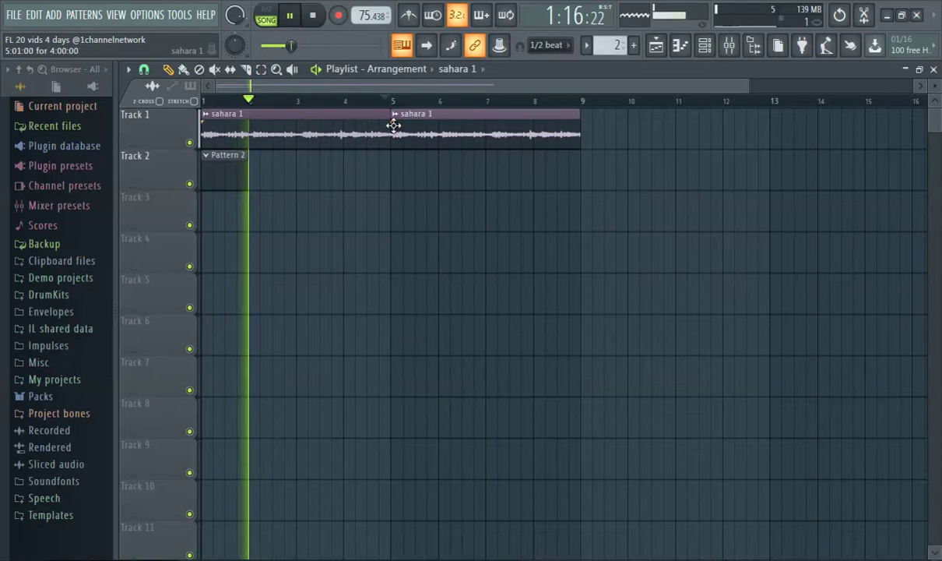
{"action": "left_click", "coordinate": [591, 139]}
{"action": "left_click_drag", "start_coordinate": [631, 134], "coordinate": [626, 136]}
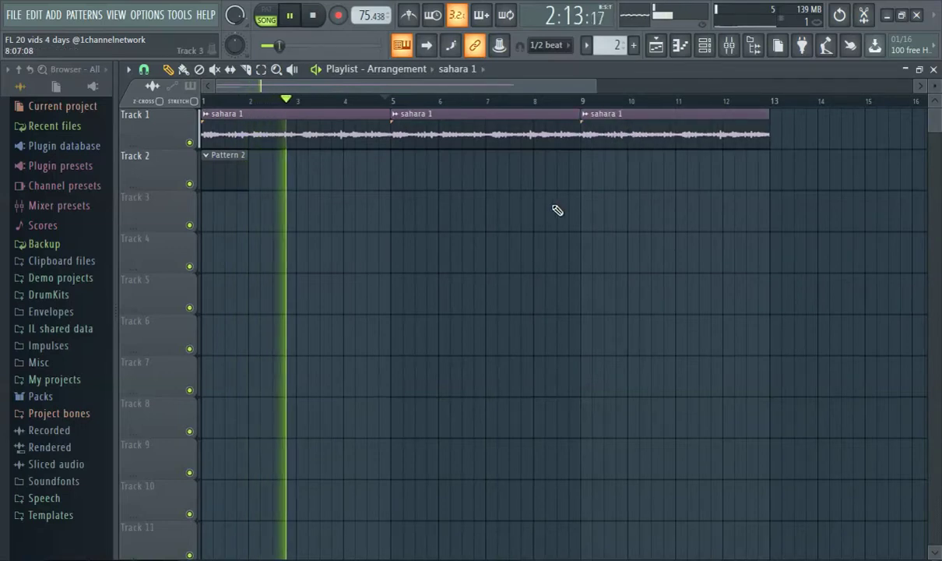
Place another four-bar sahara 1 clip on Track 1 at bar 13 and turn on the metronome
{"action": "left_click", "coordinate": [776, 134]}
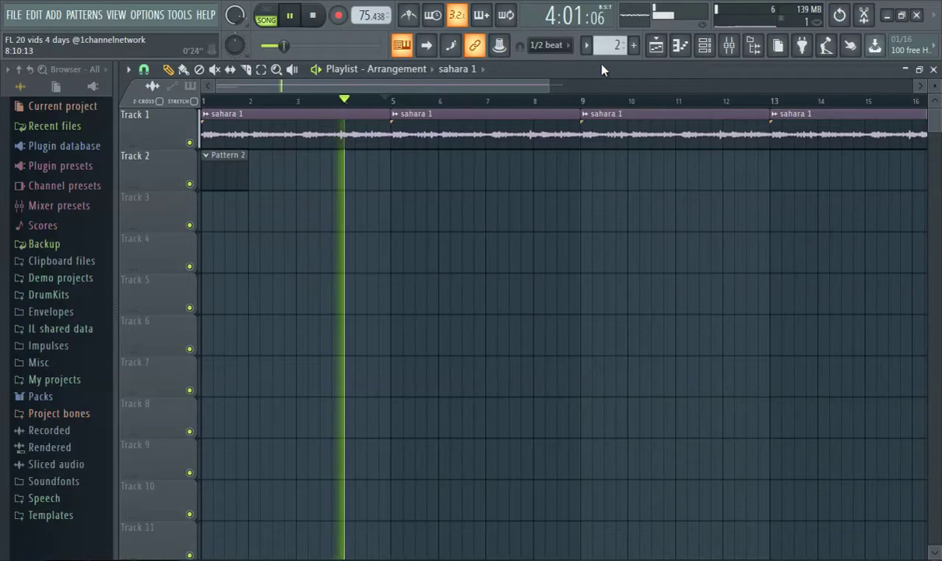
{"action": "left_click", "coordinate": [408, 15]}
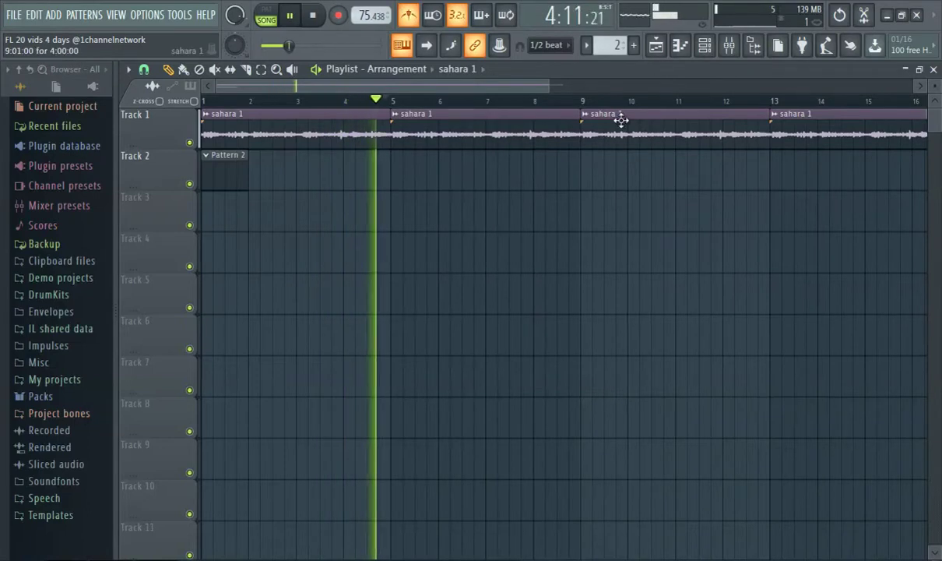
{"action": "left_click", "coordinate": [634, 45]}
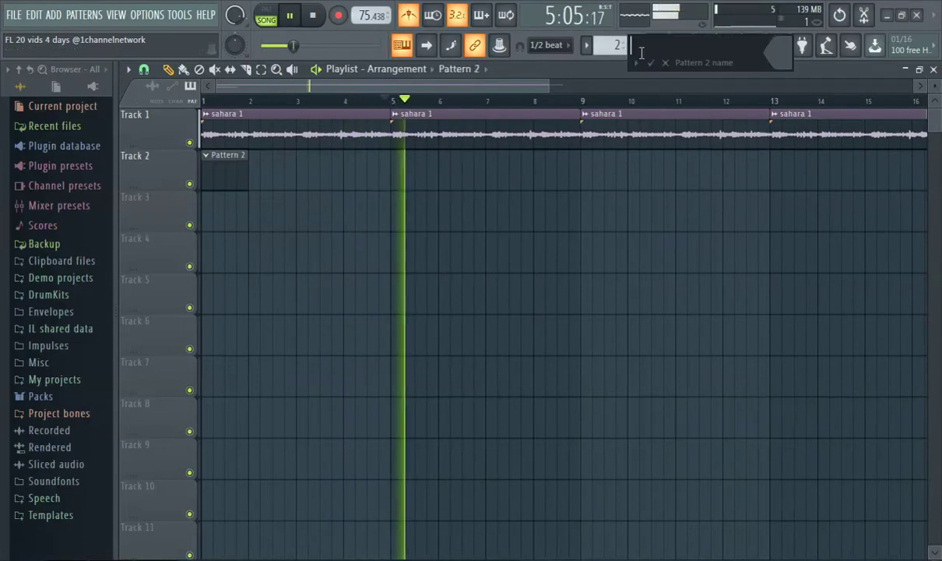
{"action": "left_click", "coordinate": [653, 64]}
{"action": "left_click", "coordinate": [236, 125]}
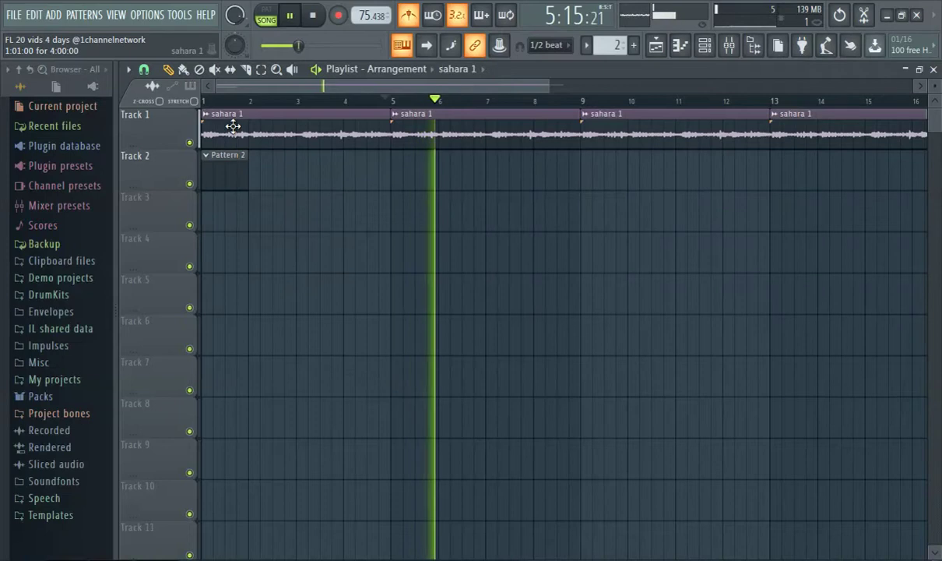
Load Fruity Convolver into slot 2 of mixer Insert 1, choose the Blur Pink preset and return to the playlist
{"action": "left_click", "coordinate": [736, 47]}
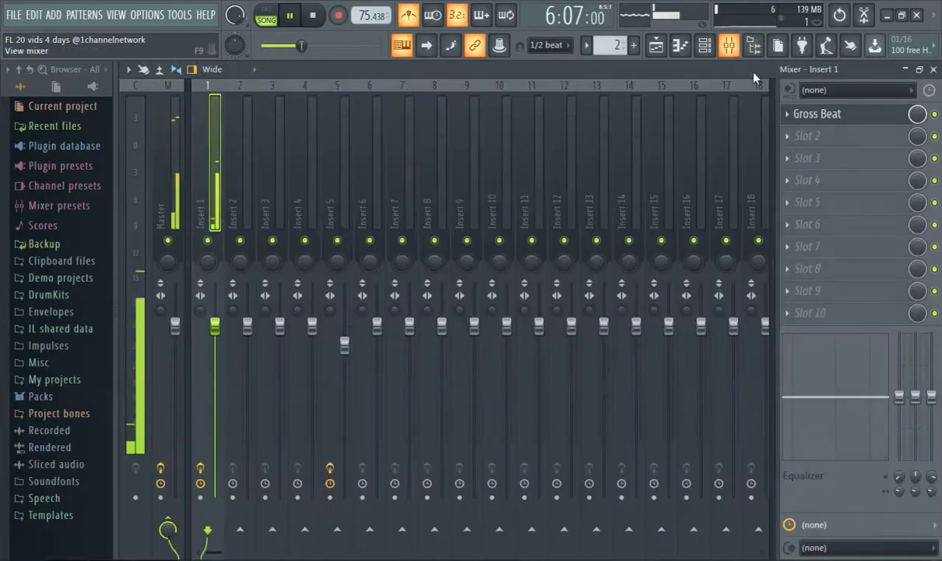
{"action": "left_click", "coordinate": [803, 136]}
{"action": "left_click", "coordinate": [560, 153]}
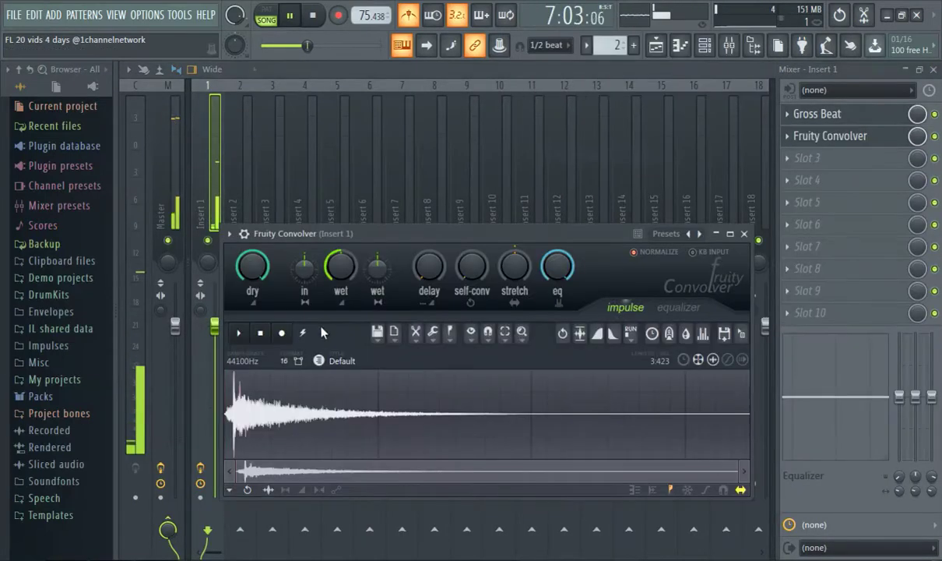
{"action": "left_click", "coordinate": [700, 234]}
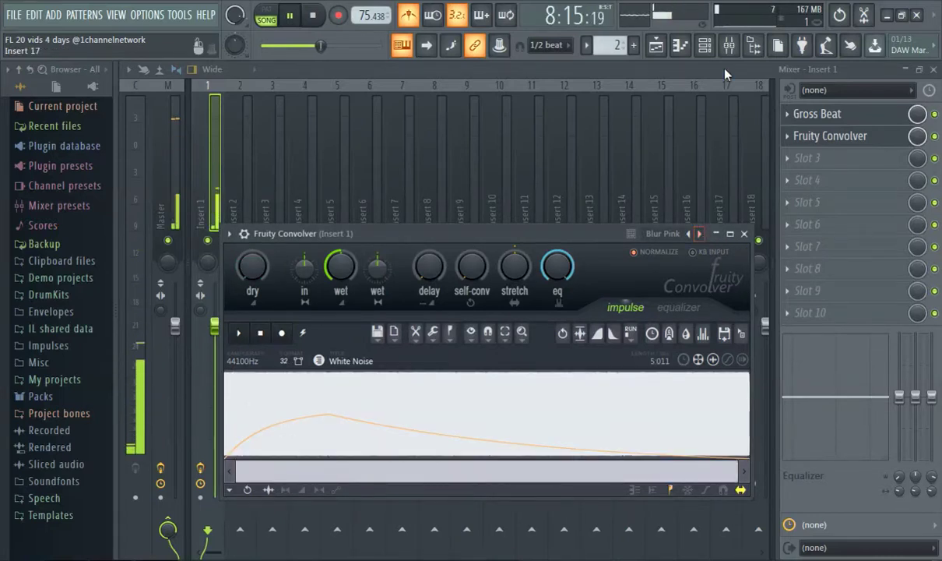
{"action": "left_click", "coordinate": [669, 45]}
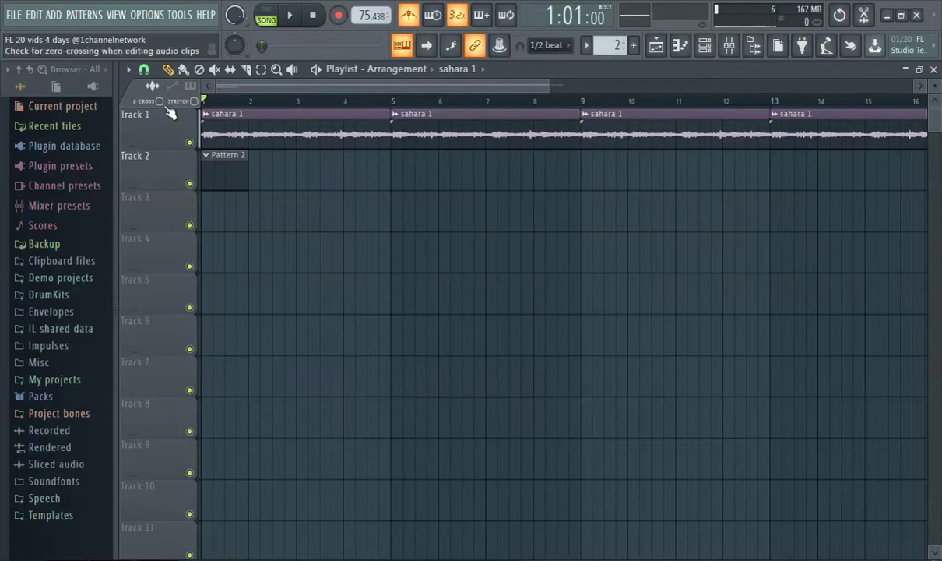
Add a GMS synth channel and load the Pad 4 MC preset from the Pads & Textures bank
{"action": "left_click", "coordinate": [51, 15]}
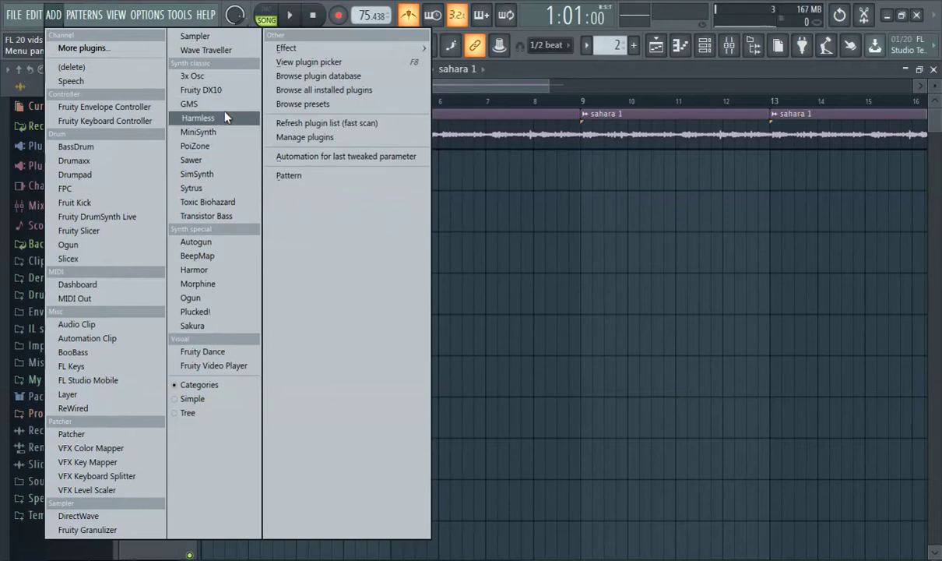
{"action": "left_click", "coordinate": [224, 104]}
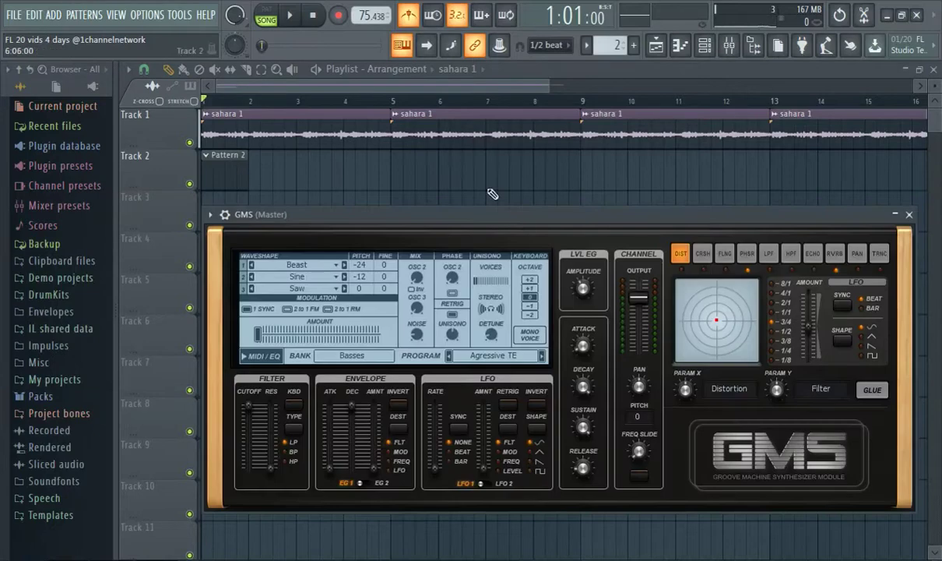
{"action": "left_click", "coordinate": [497, 356]}
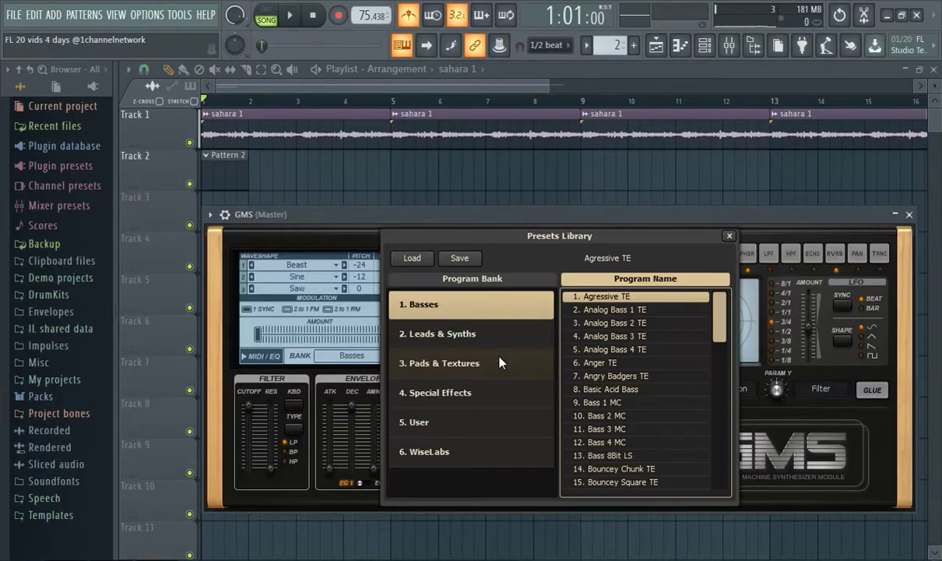
{"action": "left_click", "coordinate": [497, 366]}
{"action": "scroll", "coordinate": [599, 374], "scroll_direction": "down", "scroll_amount": 2}
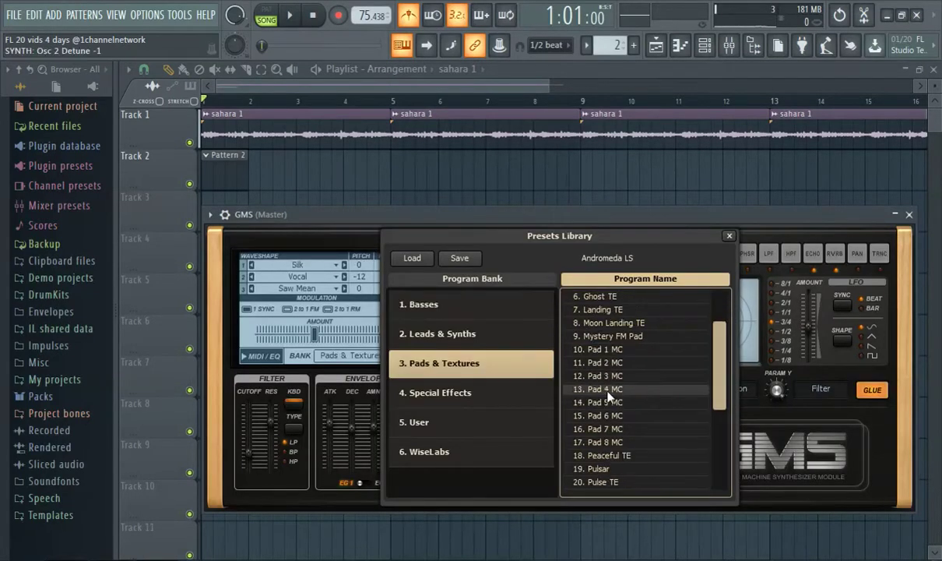
{"action": "double_click", "coordinate": [611, 389]}
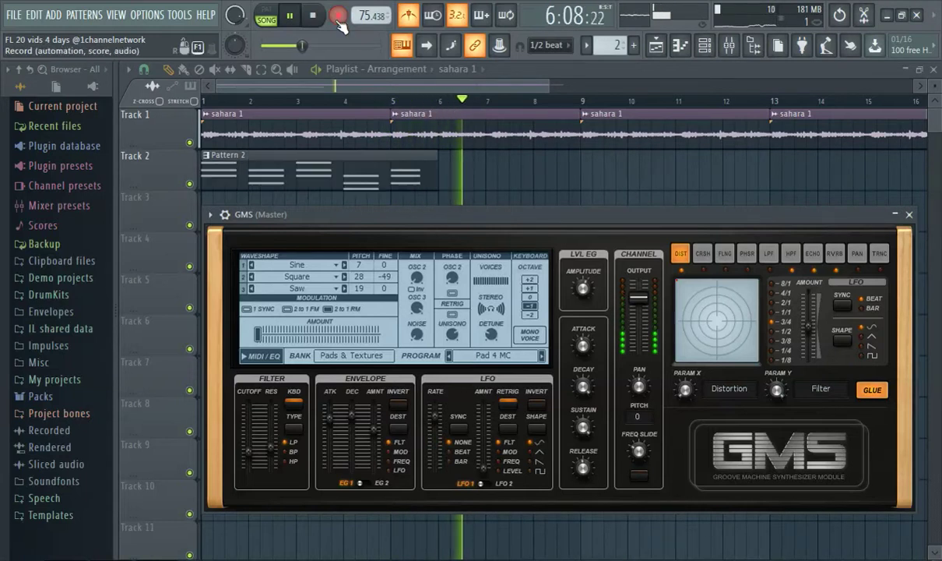
Restart playback from bar 1 and duplicate all of Pattern 2's GMS chords so the four-bar progression repeats from bar 5
{"action": "left_click", "coordinate": [212, 109]}
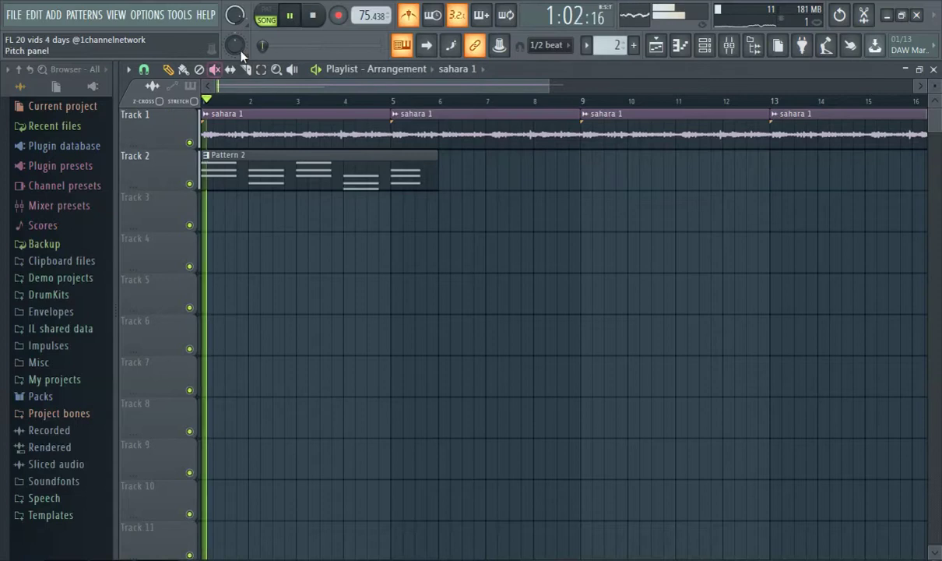
{"action": "double_click", "coordinate": [345, 172]}
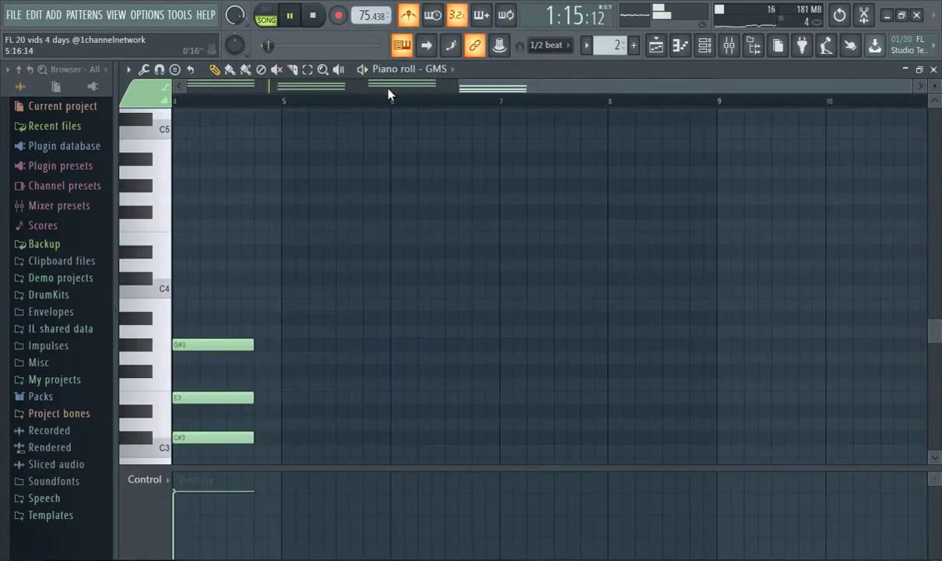
{"action": "left_click_drag", "start_coordinate": [499, 92], "coordinate": [226, 93]}
{"action": "scroll", "coordinate": [421, 170], "scroll_direction": "down", "scroll_amount": 1}
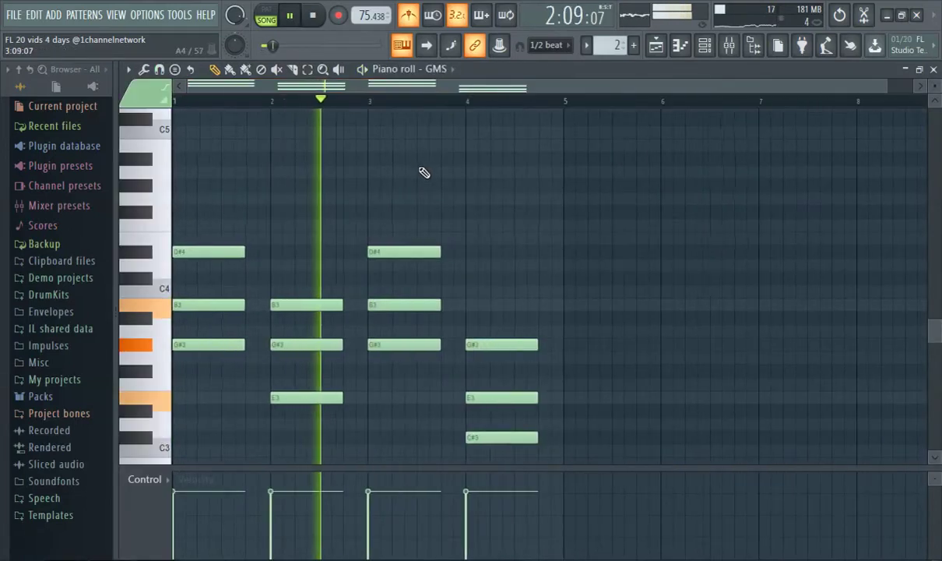
{"action": "key", "text": "ctrl+a"}
{"action": "key", "text": "ctrl+b"}
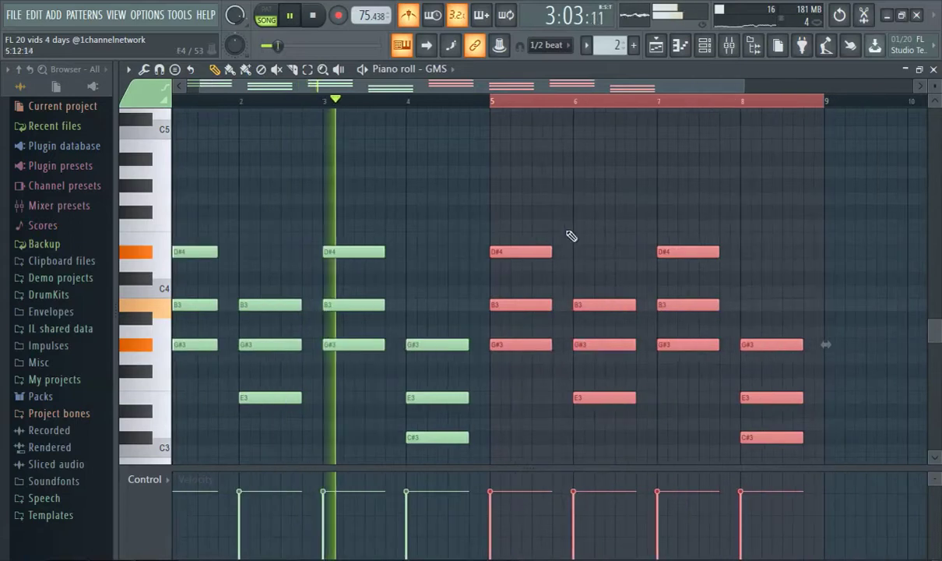
Add a short B2, D3 and F3 chord on the last beat of bar 8, after the C#3 chord
{"action": "scroll", "coordinate": [515, 291], "scroll_direction": "up", "scroll_amount": 1}
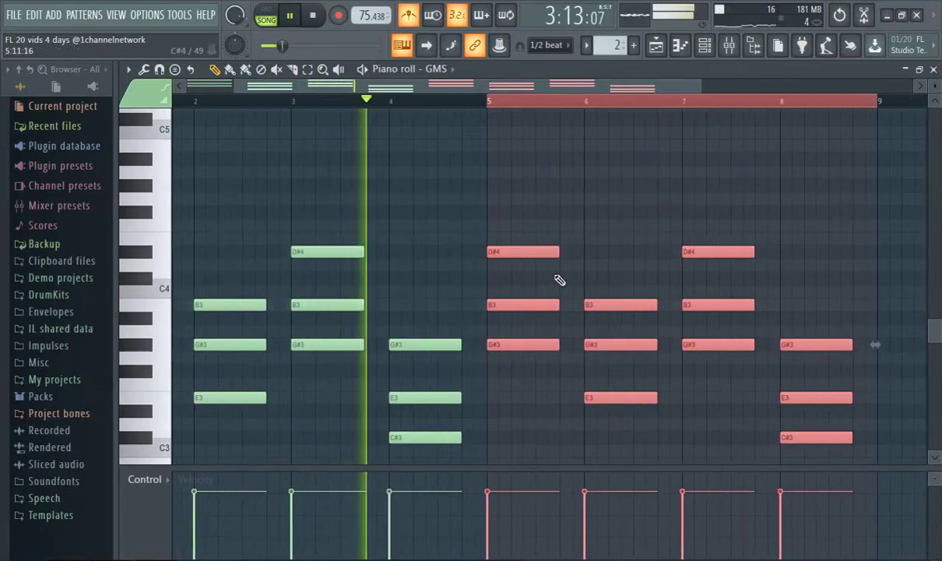
{"action": "scroll", "coordinate": [572, 279], "scroll_direction": "up", "scroll_amount": 2}
{"action": "scroll", "coordinate": [600, 274], "scroll_direction": "up", "scroll_amount": 2}
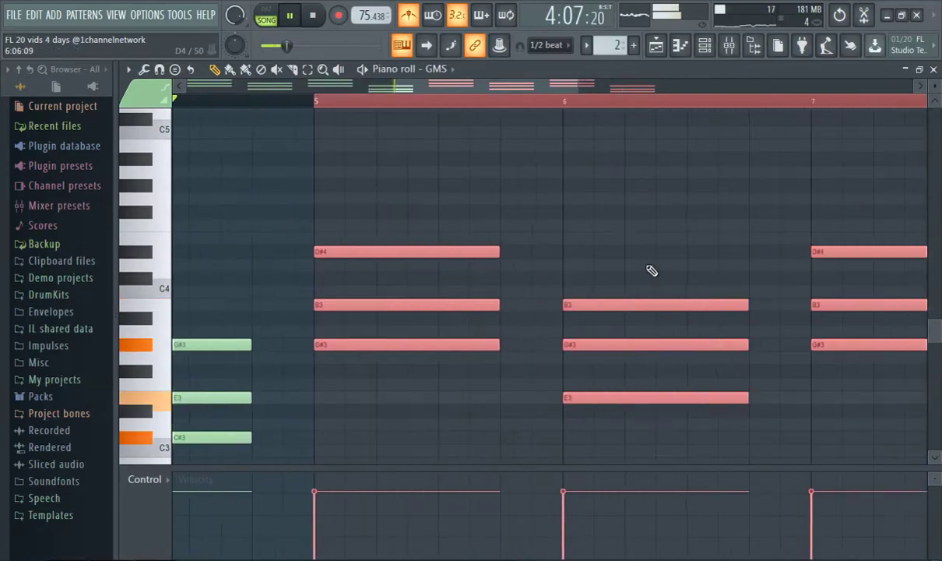
{"action": "scroll", "coordinate": [657, 268], "scroll_direction": "down", "scroll_amount": 2}
{"action": "left_click_drag", "start_coordinate": [541, 88], "coordinate": [677, 126]}
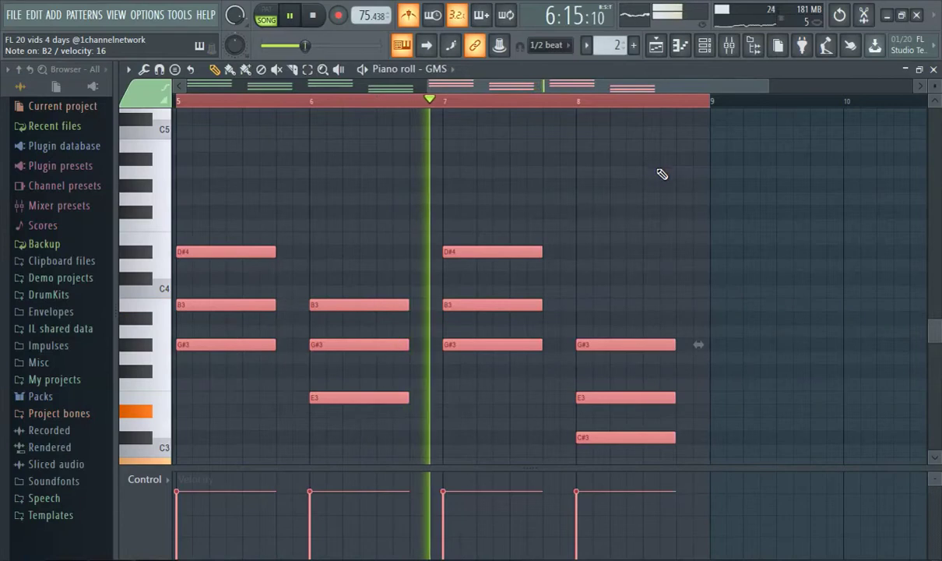
{"action": "scroll", "coordinate": [643, 243], "scroll_direction": "down", "scroll_amount": 2}
{"action": "left_click", "coordinate": [472, 103]}
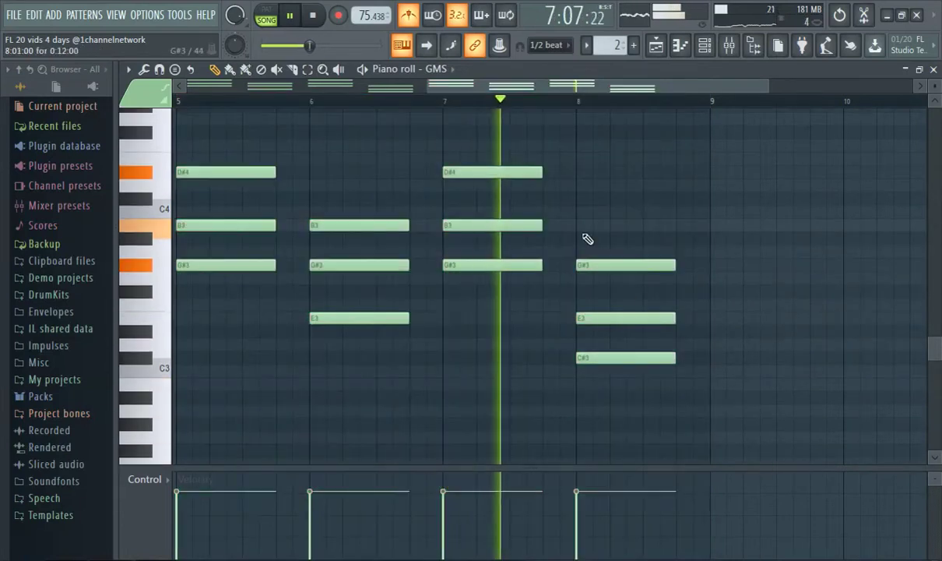
{"action": "left_click_drag", "start_coordinate": [615, 247], "coordinate": [656, 360]}
{"action": "left_click", "coordinate": [214, 69]}
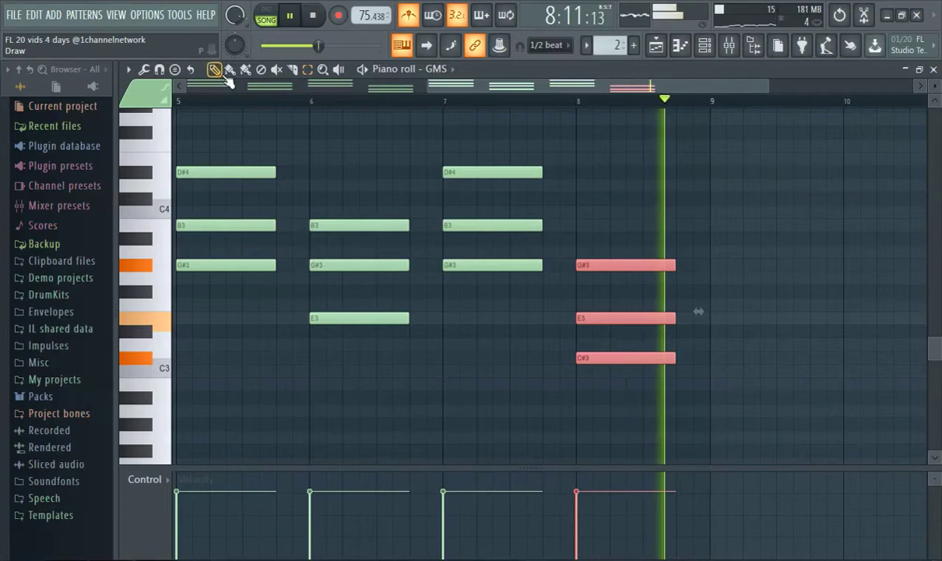
{"action": "left_click", "coordinate": [687, 384]}
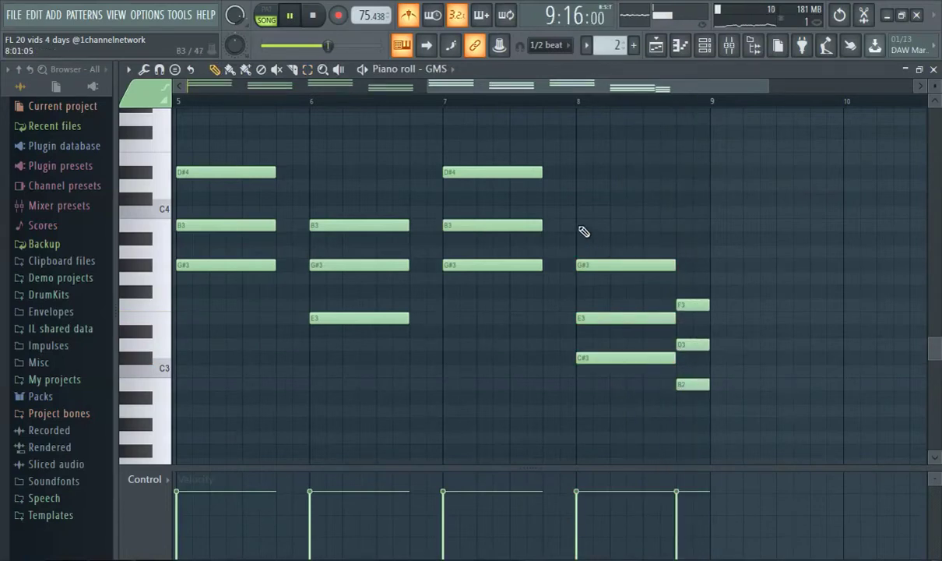
Raise the short end chord's top note to F#3 and replay the passage from around bar 8
{"action": "left_click", "coordinate": [577, 101]}
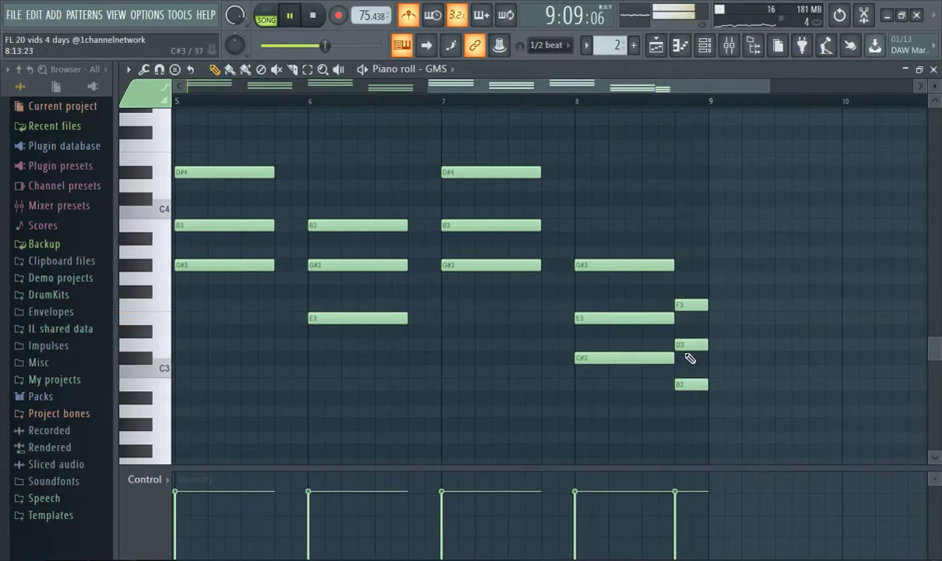
{"action": "left_click", "coordinate": [626, 102]}
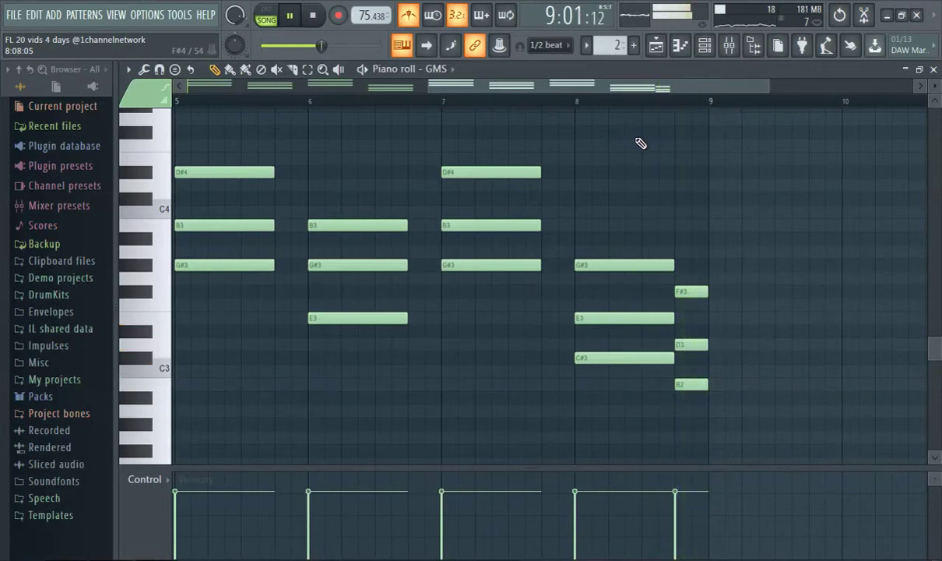
{"action": "left_click", "coordinate": [559, 104]}
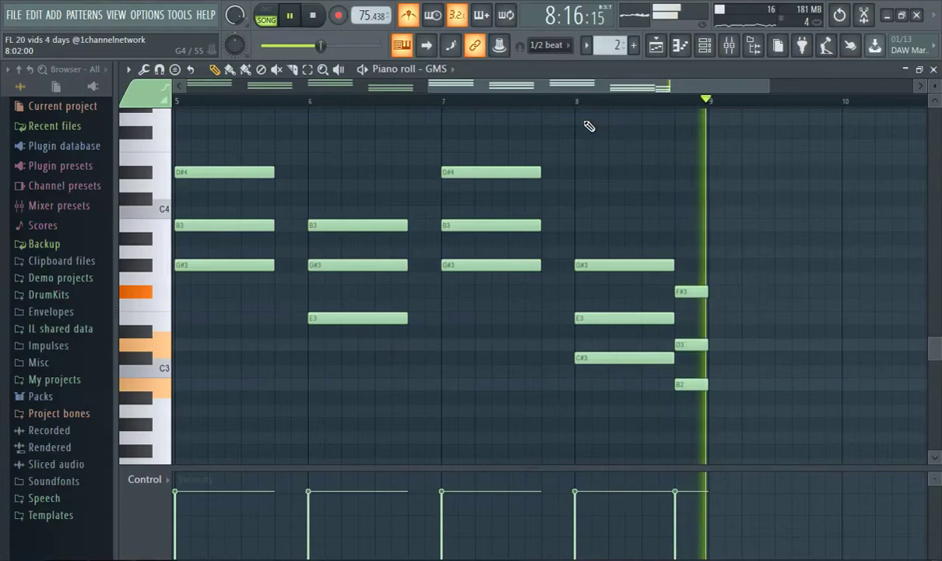
Place a second Pattern 2 clip at bar 9 of Track 2 in the playlist and create Pattern 3
{"action": "left_click", "coordinate": [654, 47]}
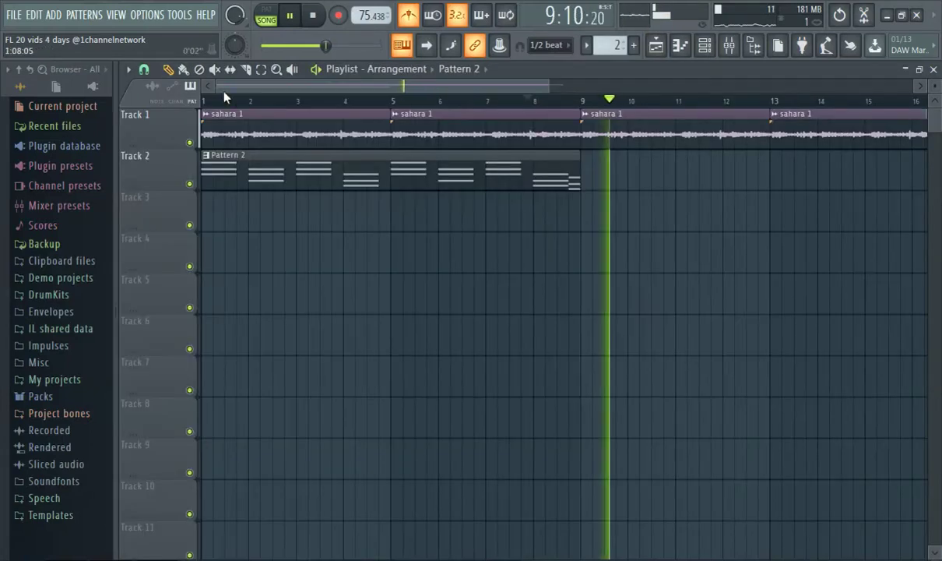
{"action": "left_click", "coordinate": [205, 102]}
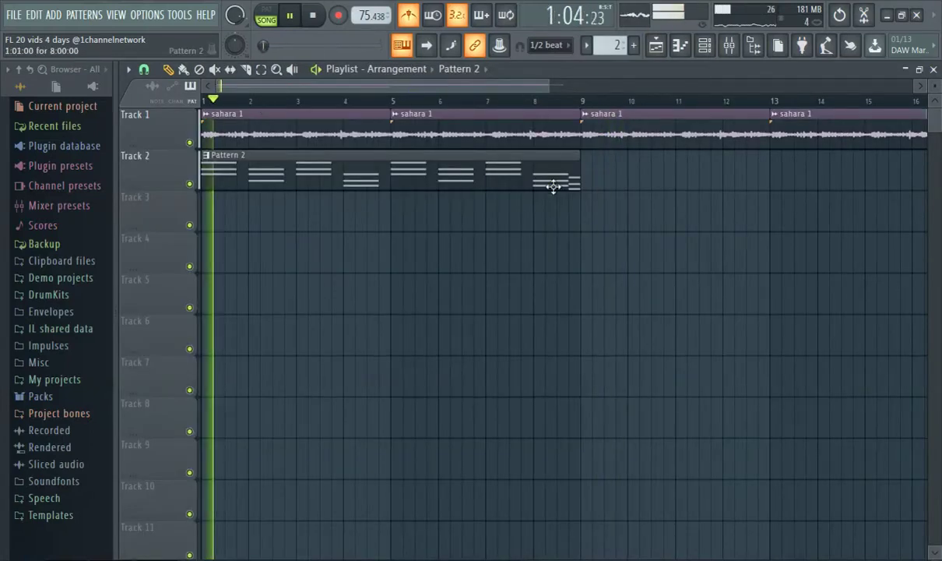
{"action": "left_click", "coordinate": [591, 186]}
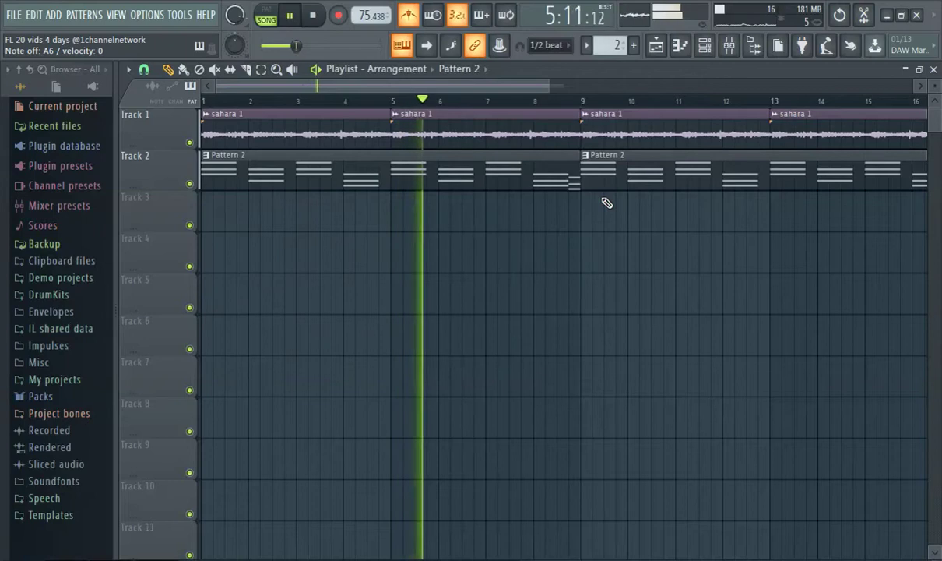
{"action": "left_click", "coordinate": [635, 45]}
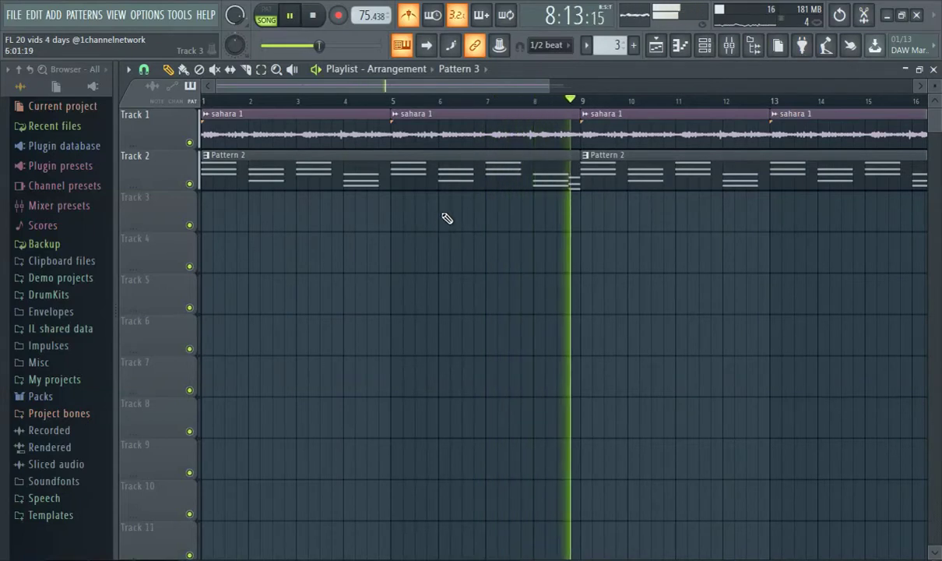
Reopen Pattern 2's notes and delete the short F#3, D3 and B2 chord in bar 8
{"action": "double_click", "coordinate": [436, 170]}
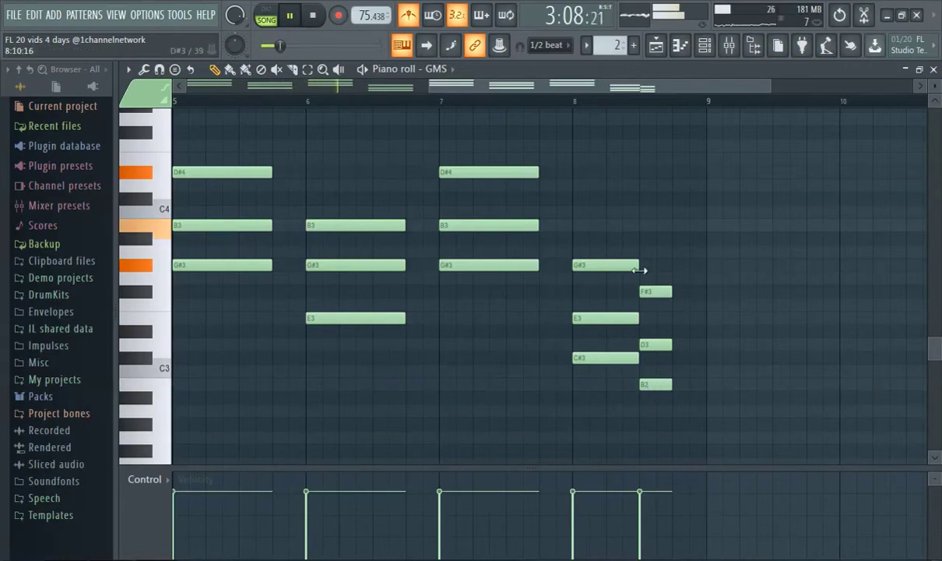
{"action": "left_click", "coordinate": [552, 92]}
{"action": "right_click", "coordinate": [656, 292]}
{"action": "right_click", "coordinate": [656, 345]}
{"action": "right_click", "coordinate": [656, 384]}
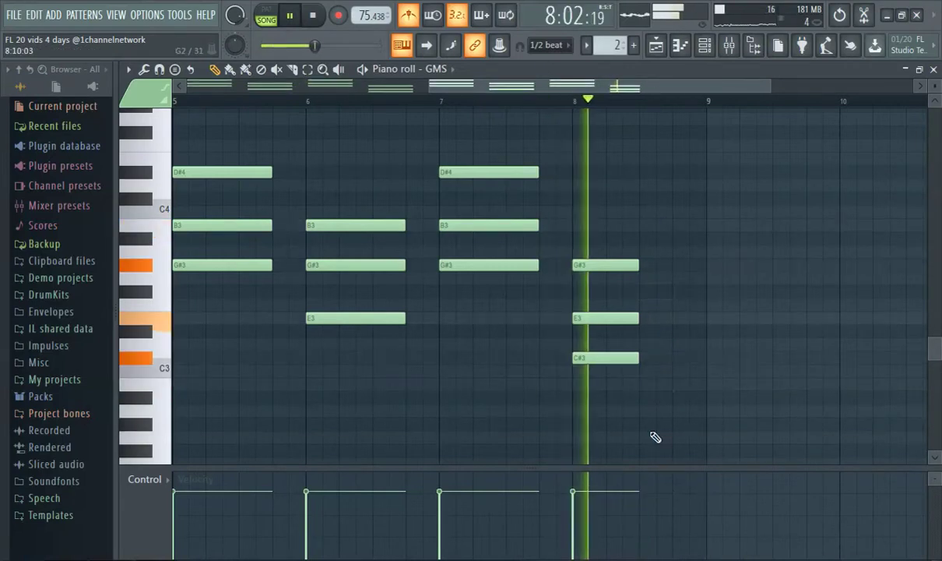
Record an E2, G#2 and B2 chord in the second half of bar 8 and resume playback to hear it
{"action": "left_click", "coordinate": [338, 17]}
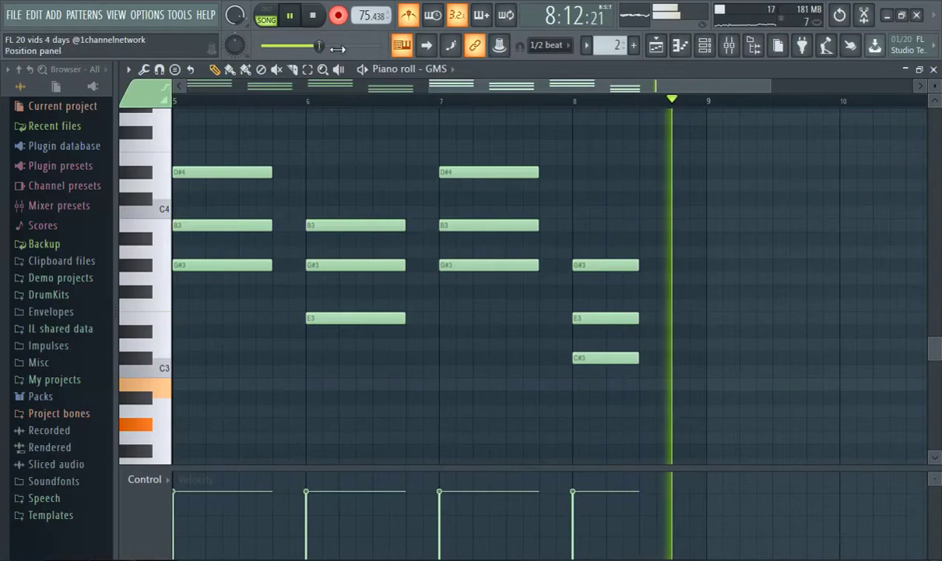
{"action": "left_click", "coordinate": [313, 16]}
{"action": "scroll", "coordinate": [698, 298], "scroll_direction": "down", "scroll_amount": 3}
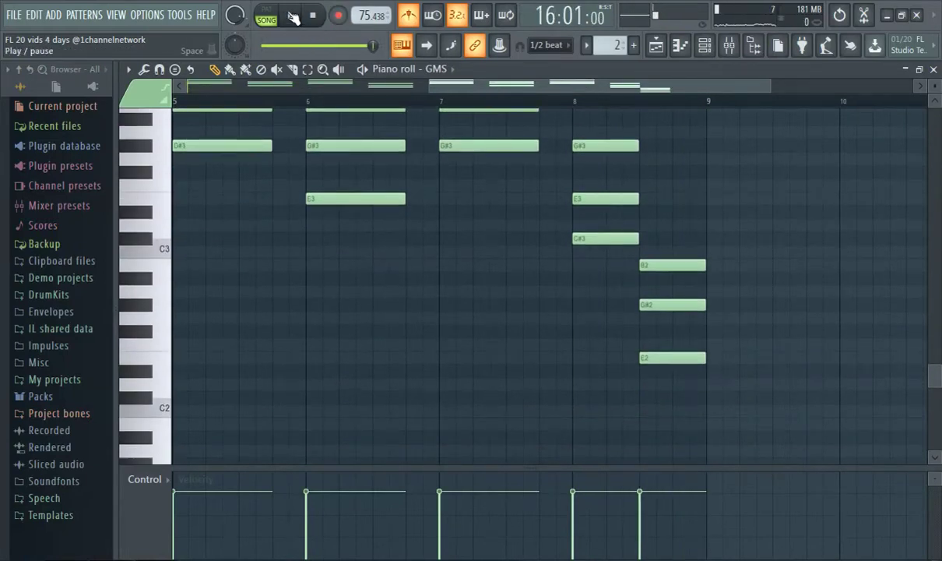
{"action": "left_click", "coordinate": [293, 17]}
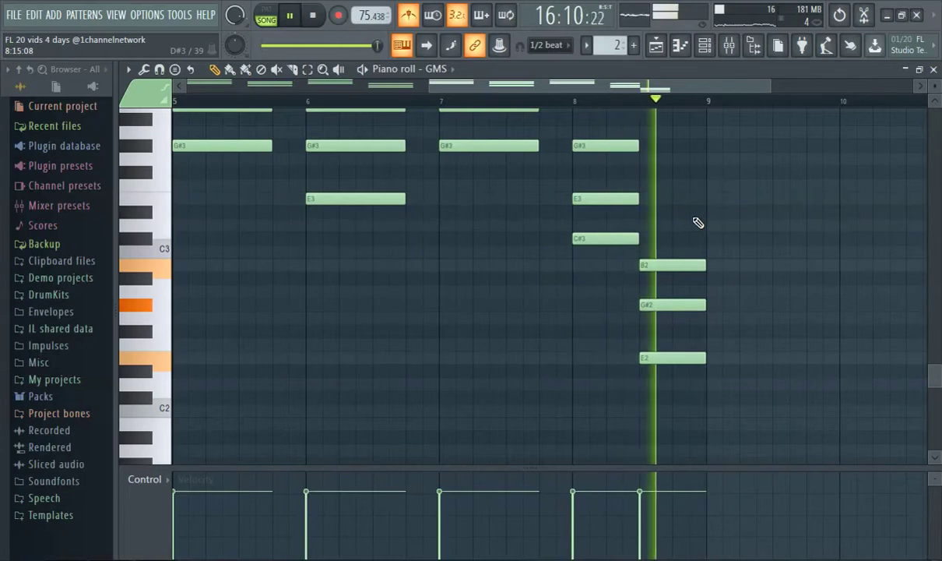
Switch to Pattern 3 and place its clip at bar 1 of Track 3 in the playlist
{"action": "left_click", "coordinate": [662, 50]}
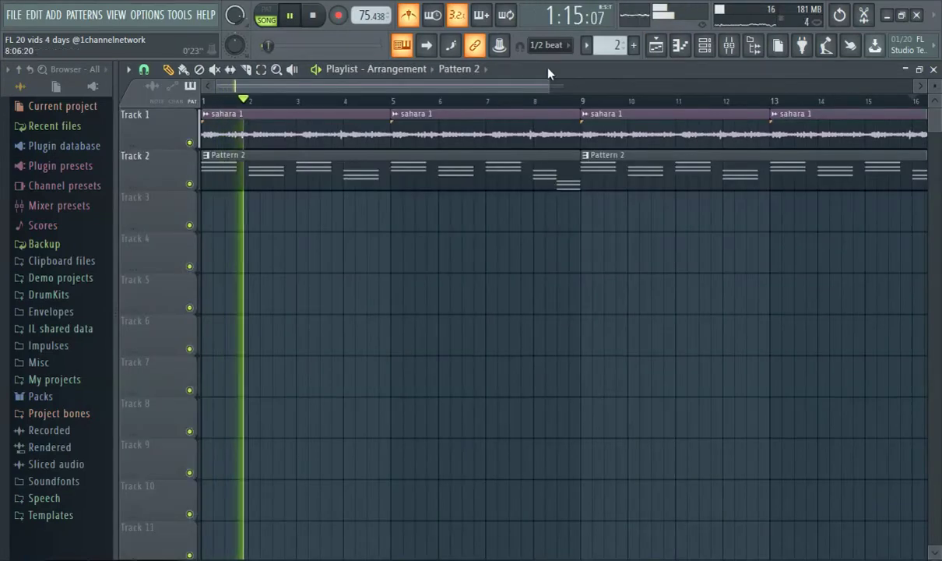
{"action": "left_click", "coordinate": [634, 45]}
{"action": "left_click", "coordinate": [652, 65]}
{"action": "left_click_drag", "start_coordinate": [265, 209], "coordinate": [216, 212]}
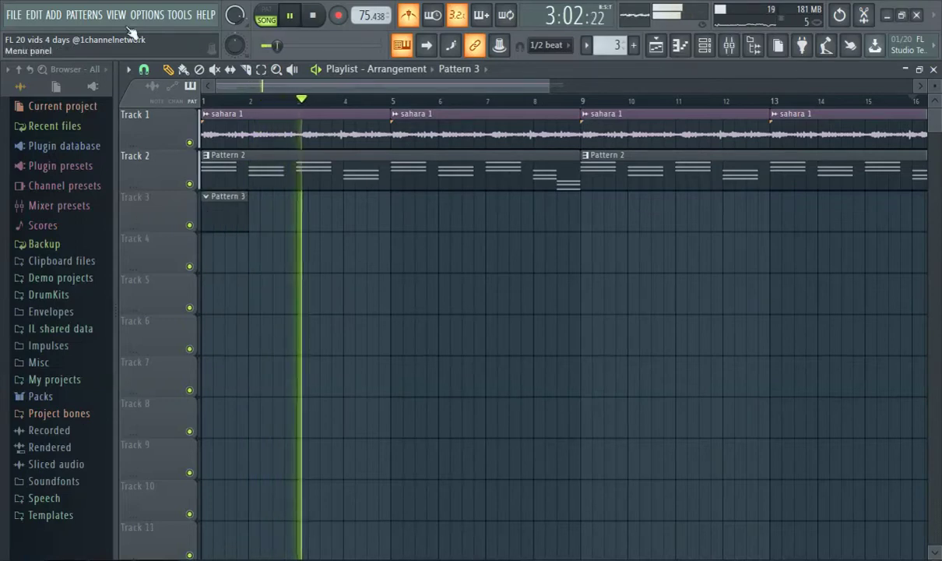
Add an FL Keys channel, show its full plugin controls and load the Dark Piano preset
{"action": "left_click", "coordinate": [53, 14]}
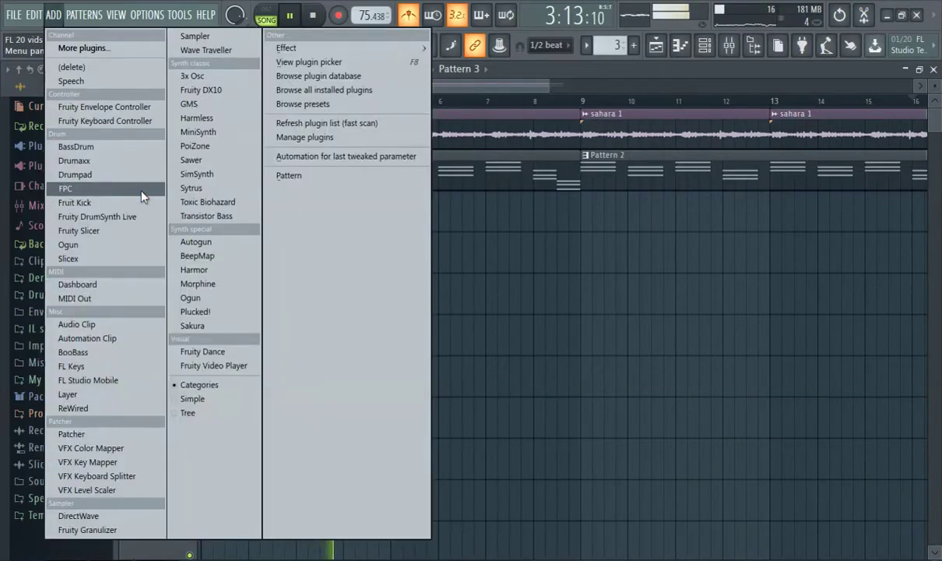
{"action": "left_click", "coordinate": [133, 366]}
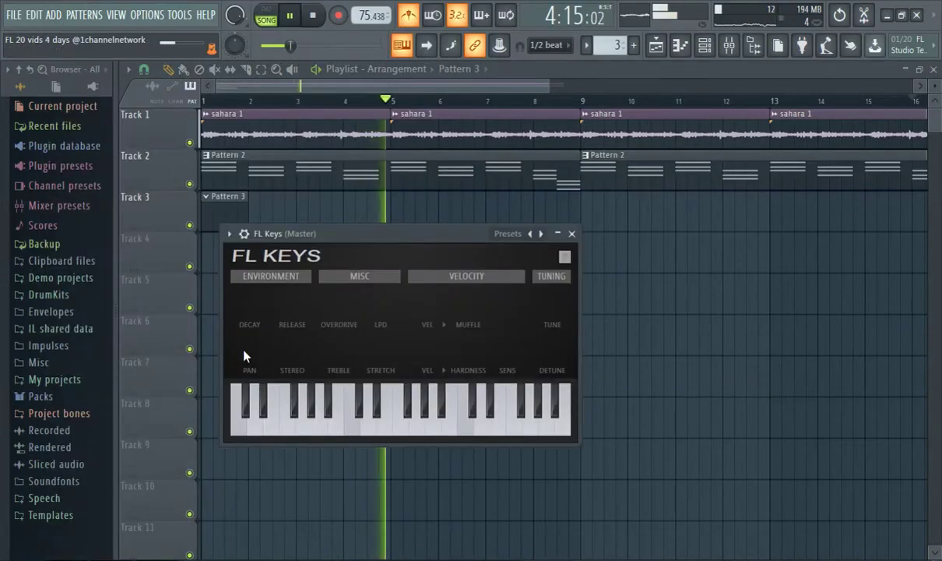
{"action": "left_click", "coordinate": [244, 233]}
{"action": "left_click", "coordinate": [229, 234]}
{"action": "mouse_move", "coordinate": [279, 269]}
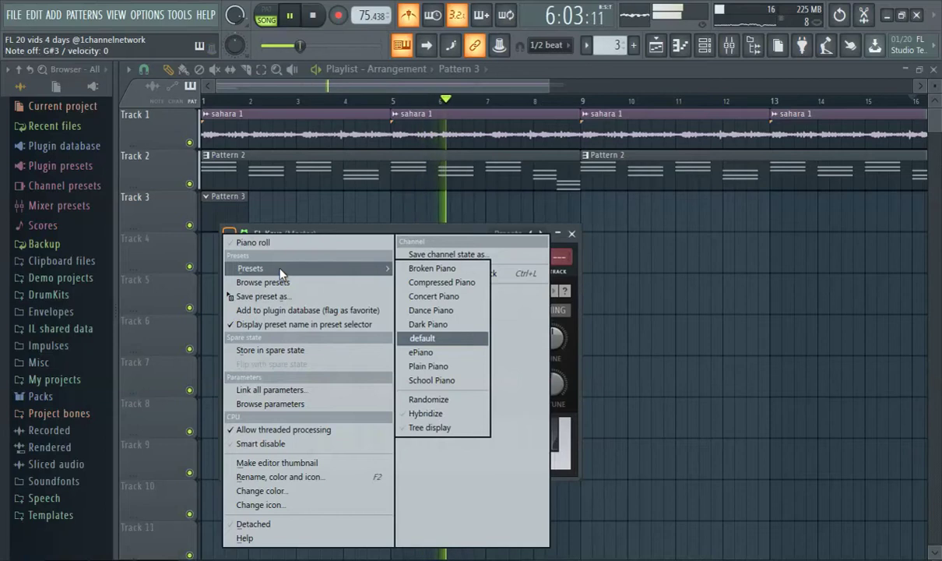
{"action": "left_click", "coordinate": [466, 325]}
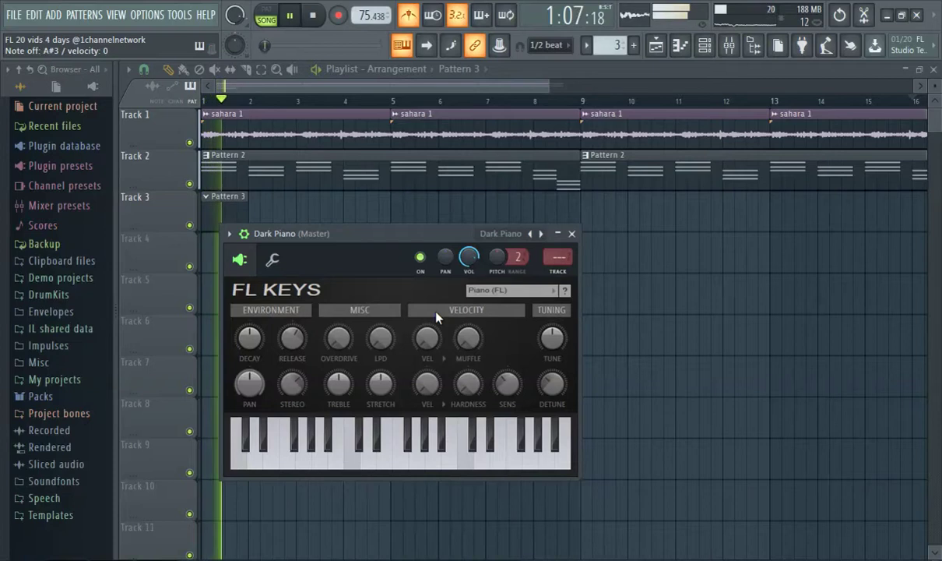
Record an eight-bar Dark Piano melody into Pattern 3 from the start of the song, then switch recording off
{"action": "key", "text": "space"}
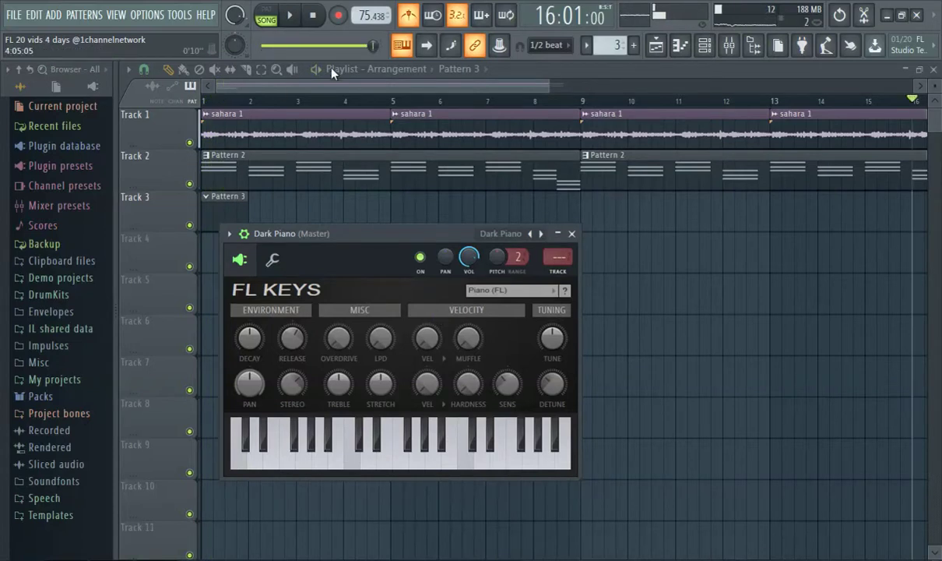
{"action": "left_click", "coordinate": [208, 102]}
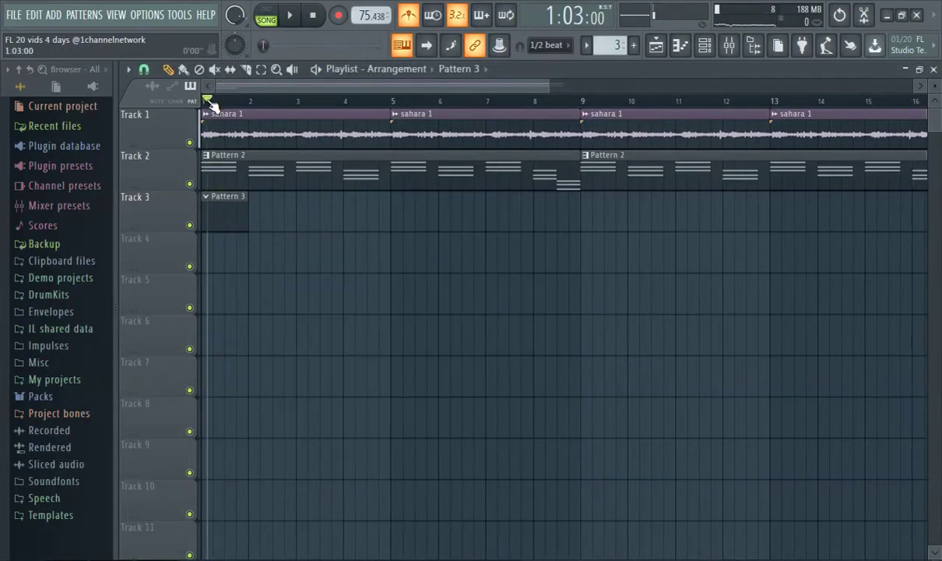
{"action": "left_click_drag", "start_coordinate": [208, 101], "coordinate": [150, 99]}
{"action": "right_click", "coordinate": [233, 103]}
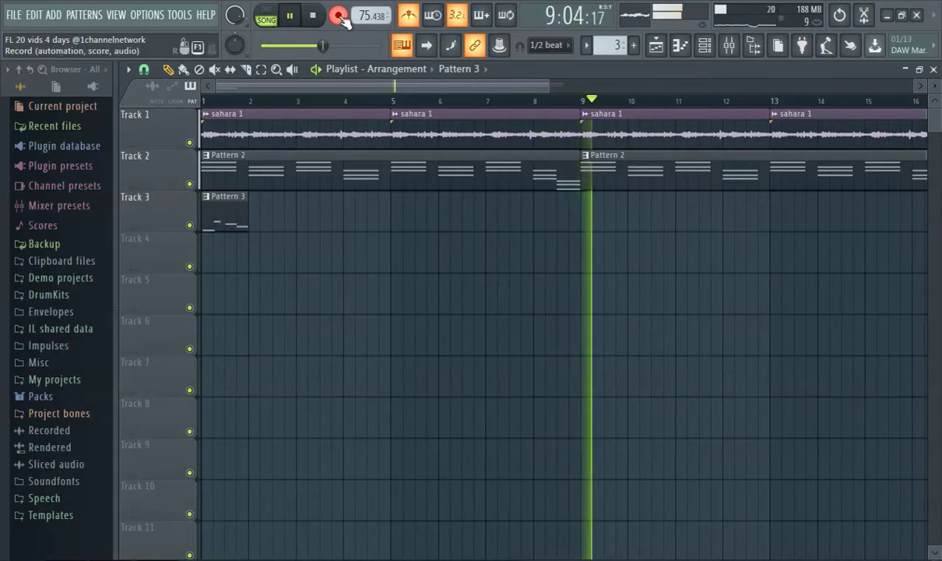
{"action": "left_click", "coordinate": [340, 20]}
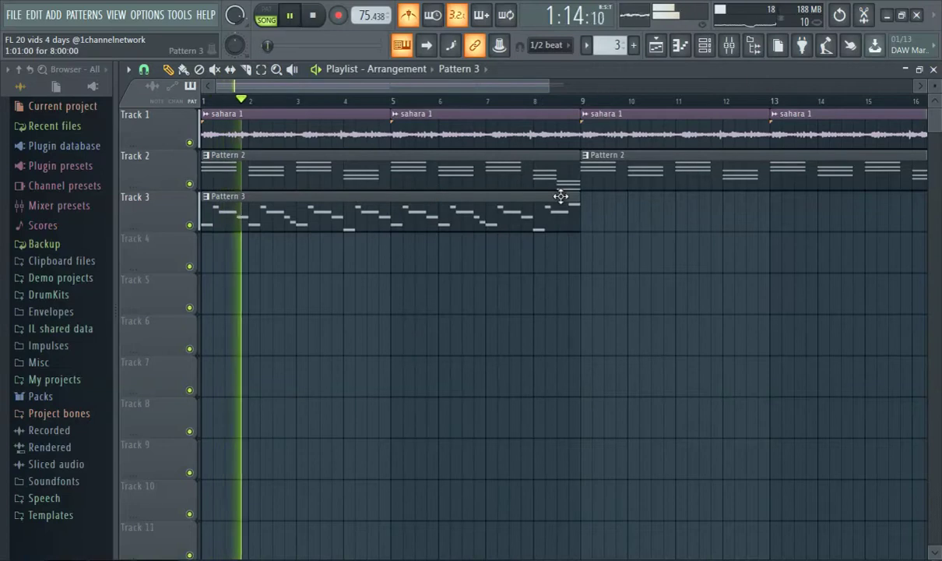
Place a second Pattern 3 clip at bar 9 of Track 3, and put a new Pattern 4 at bar 1 of Track 4
{"action": "left_click", "coordinate": [597, 213]}
{"action": "left_click_drag", "start_coordinate": [620, 218], "coordinate": [615, 218]}
{"action": "left_click", "coordinate": [633, 45]}
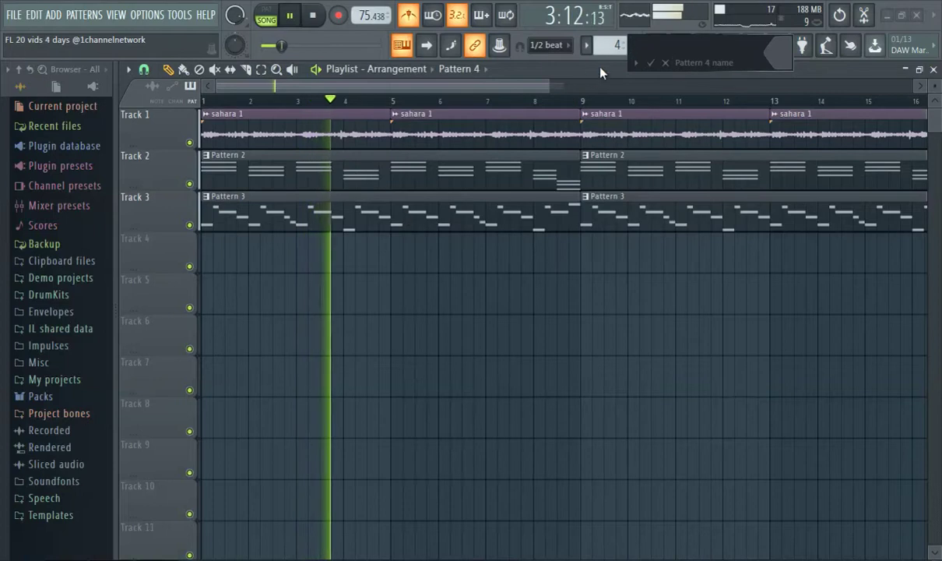
{"action": "key", "text": "Return"}
{"action": "left_click", "coordinate": [233, 256]}
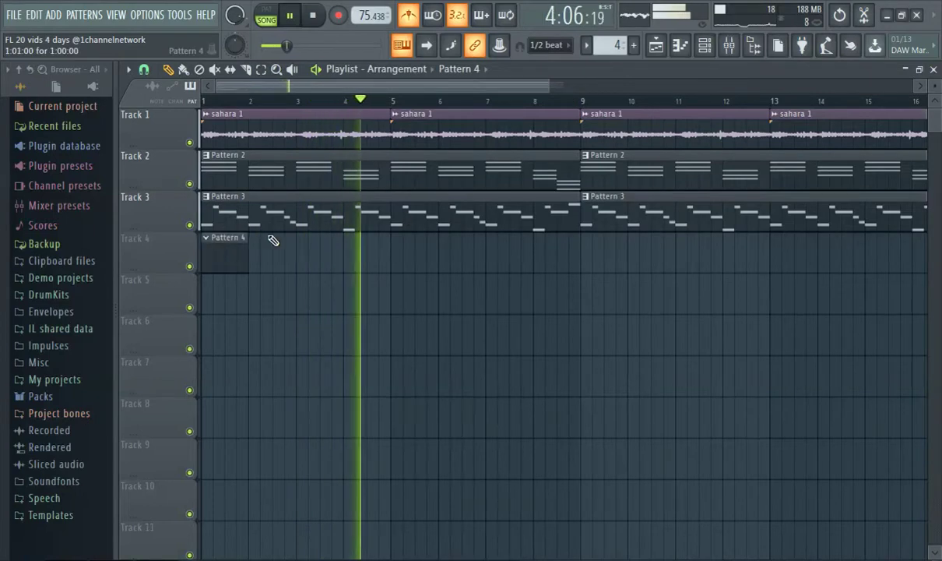
Load the Kick Nav 4 sample from the Nav Kit drum kit's Kick folder into the Kick channel
{"action": "left_click", "coordinate": [64, 298]}
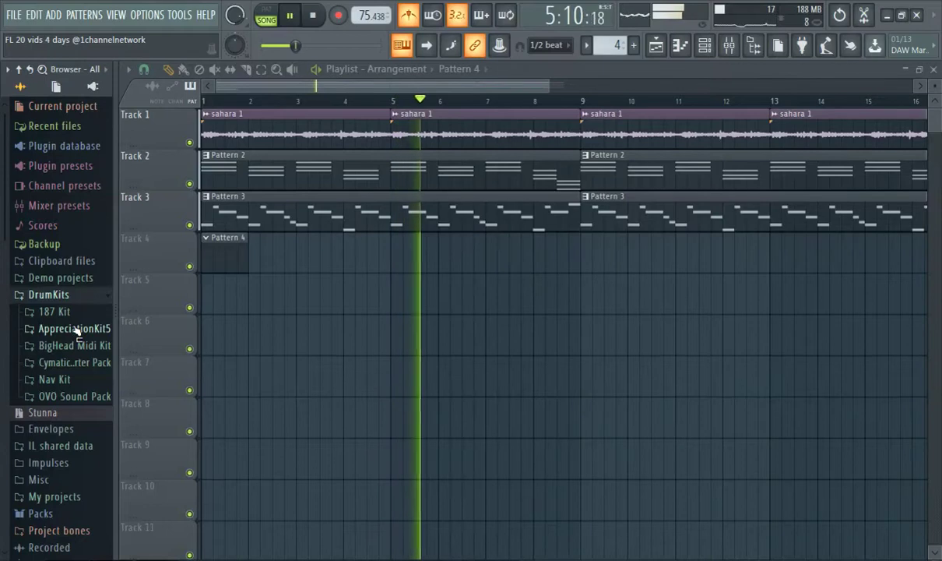
{"action": "left_click", "coordinate": [83, 373]}
{"action": "left_click", "coordinate": [87, 392]}
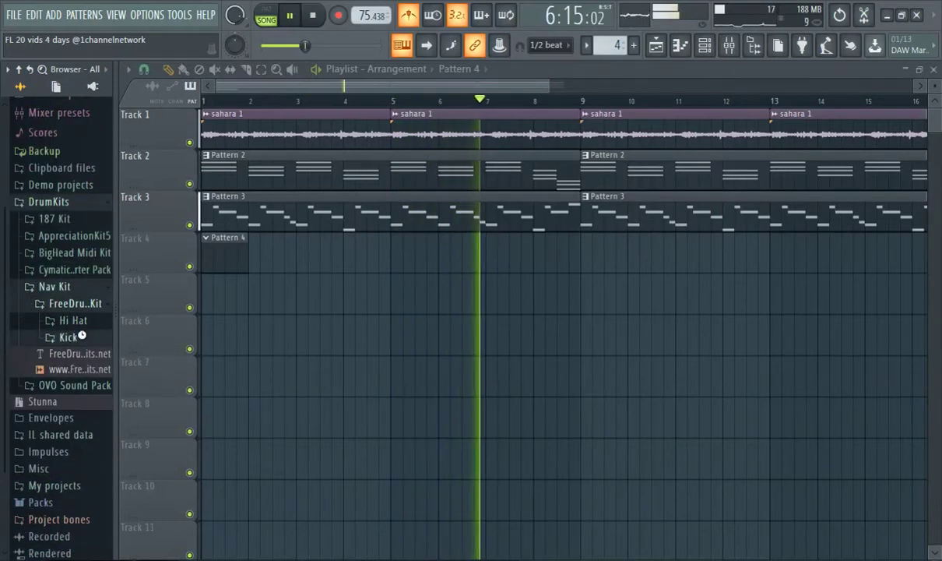
{"action": "left_click", "coordinate": [83, 338]}
{"action": "left_click", "coordinate": [88, 385]}
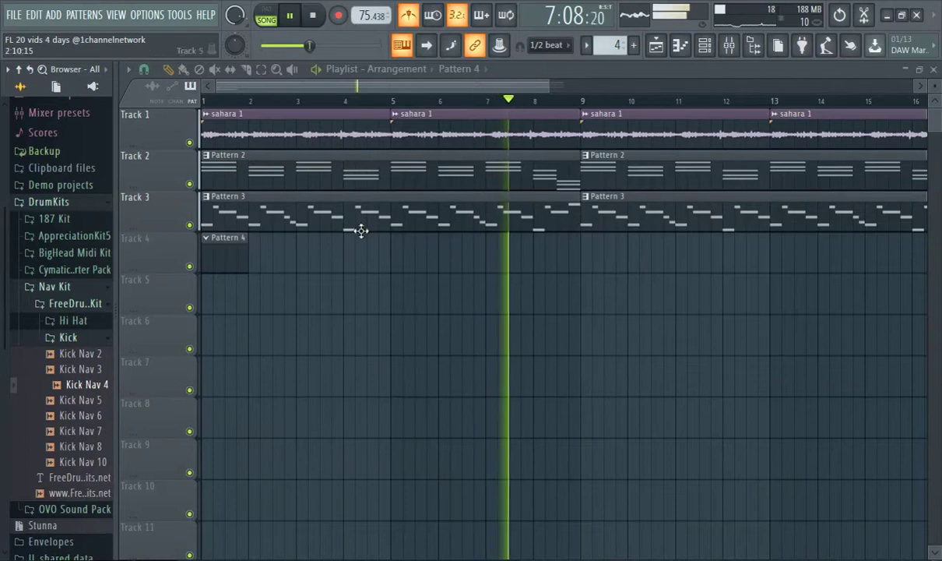
{"action": "left_click", "coordinate": [657, 45]}
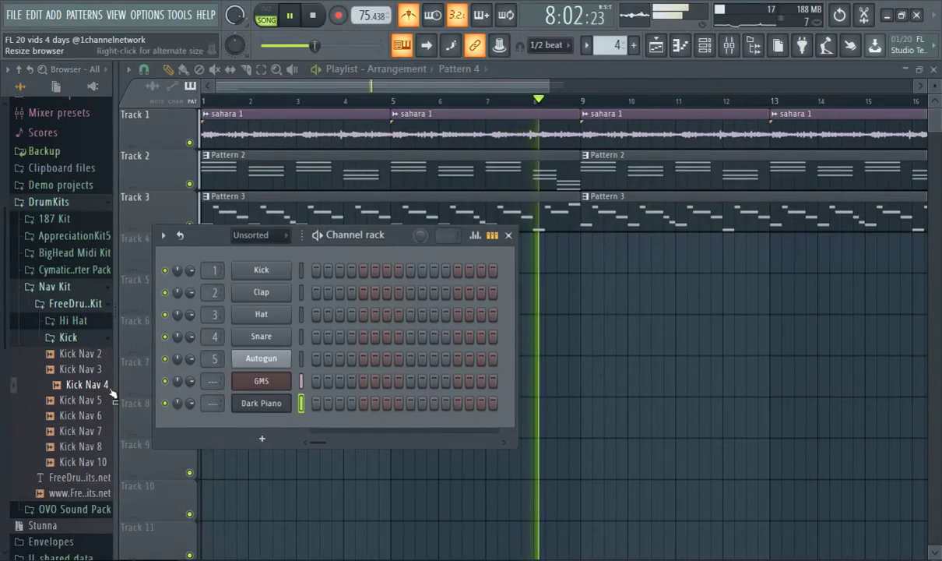
{"action": "left_click_drag", "start_coordinate": [102, 387], "coordinate": [234, 271]}
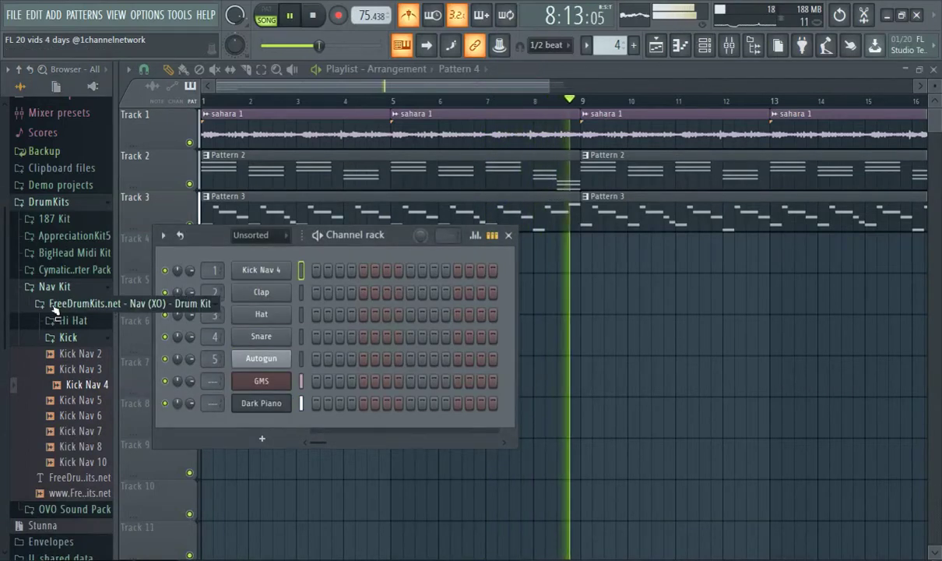
Collapse the Nav Kit folder and open the Snare folder of the OVO Sound Pack in the browser
{"action": "left_click", "coordinate": [53, 305]}
{"action": "left_click", "coordinate": [54, 286]}
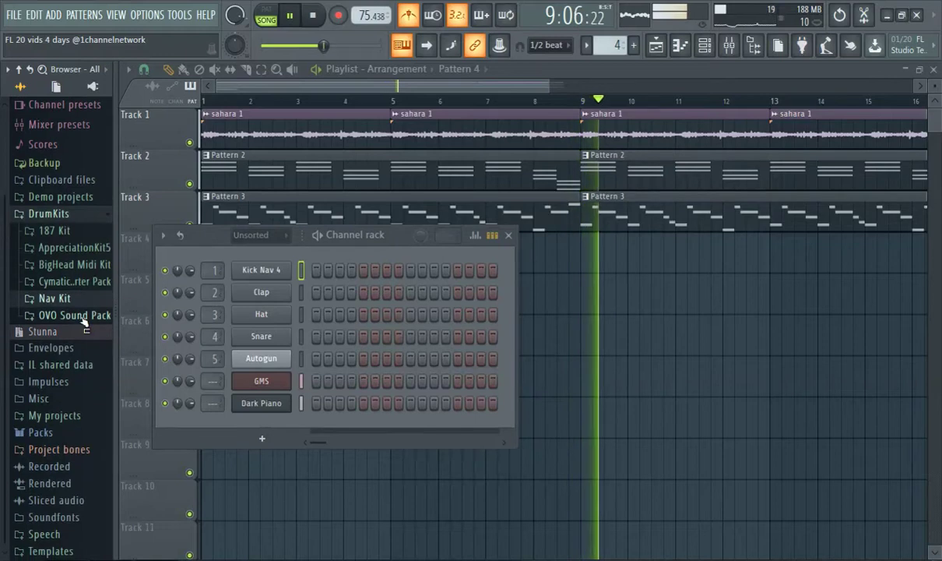
{"action": "left_click", "coordinate": [78, 315]}
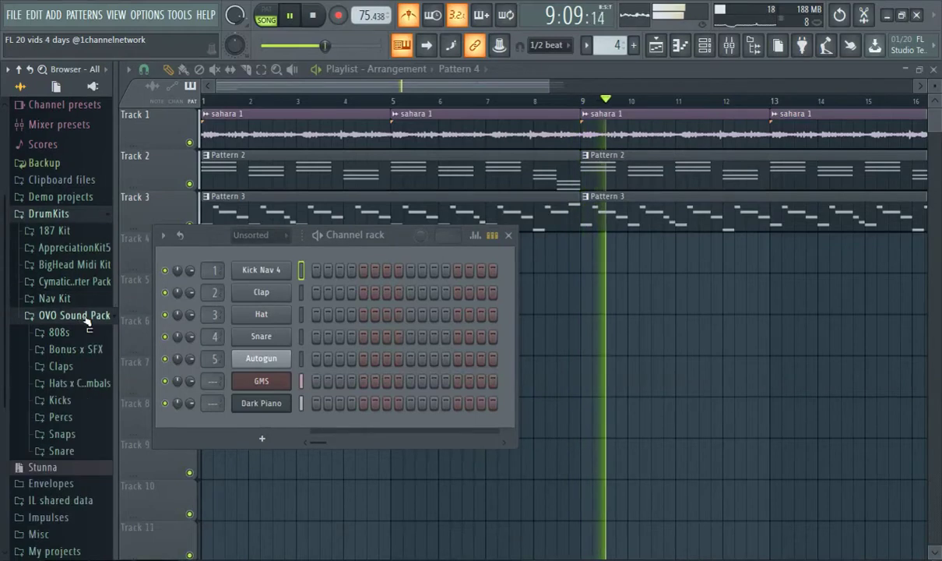
{"action": "left_click", "coordinate": [62, 450]}
{"action": "scroll", "coordinate": [74, 424], "scroll_direction": "down", "scroll_amount": 3}
Audition the Cardiak and TM snares, and load TM HYFRSn into the Clap channel
{"action": "left_click", "coordinate": [78, 409]}
{"action": "left_click", "coordinate": [88, 424]}
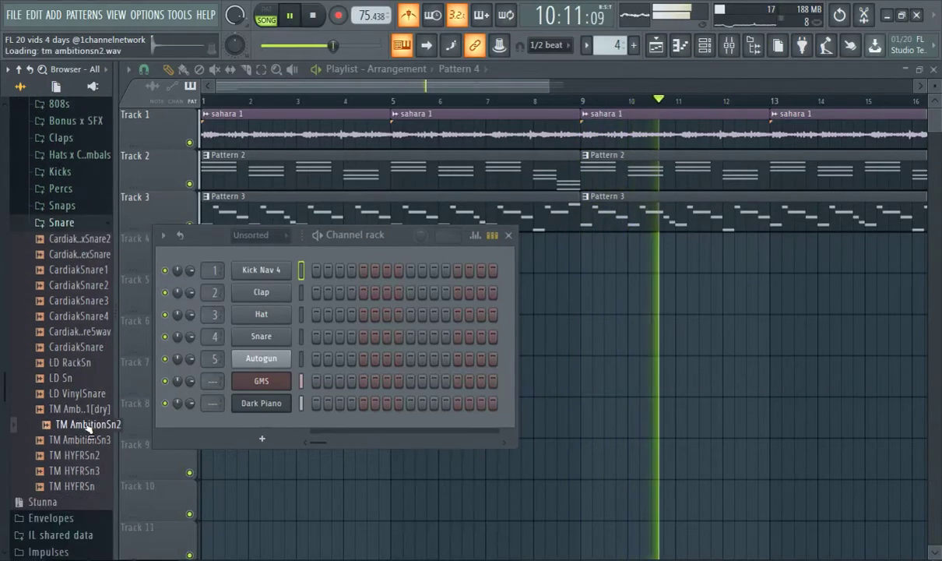
{"action": "left_click", "coordinate": [88, 315]}
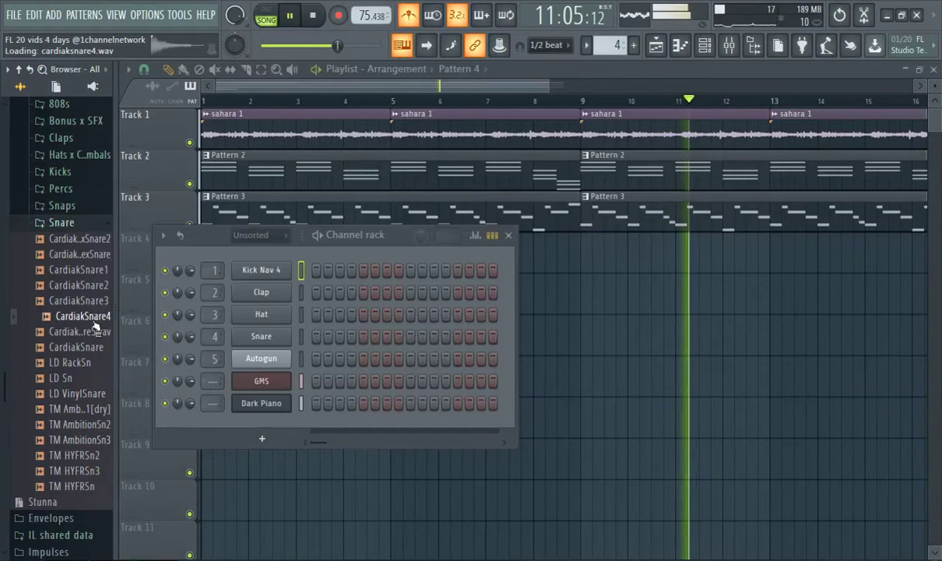
{"action": "left_click_drag", "start_coordinate": [105, 442], "coordinate": [259, 292]}
{"action": "left_click", "coordinate": [70, 455]}
{"action": "left_click", "coordinate": [74, 470]}
{"action": "left_click", "coordinate": [86, 486]}
{"action": "left_click_drag", "start_coordinate": [90, 487], "coordinate": [317, 281]}
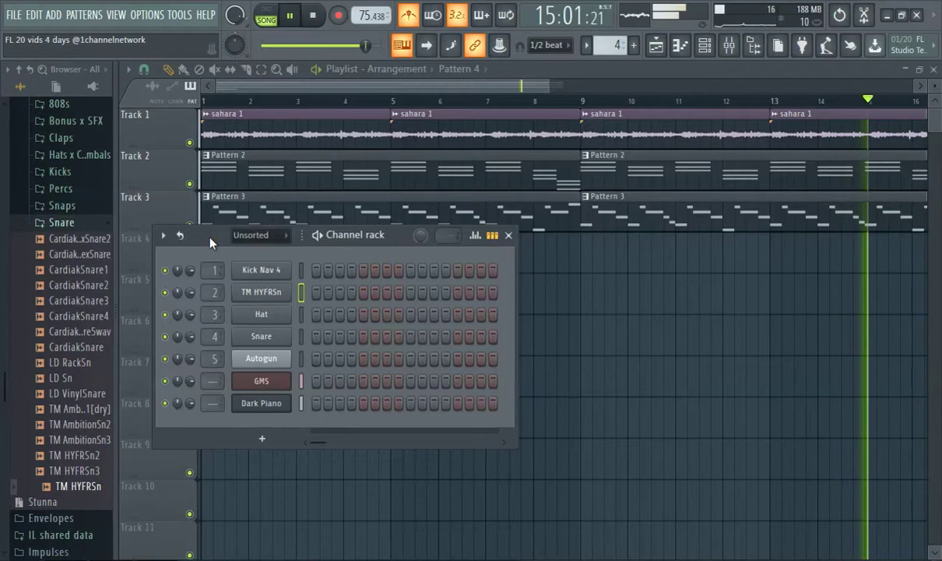
Place a second Pattern 4 clip at bar 9 of Track 4 in the playlist
{"action": "key", "text": "F6"}
{"action": "left_click", "coordinate": [582, 255]}
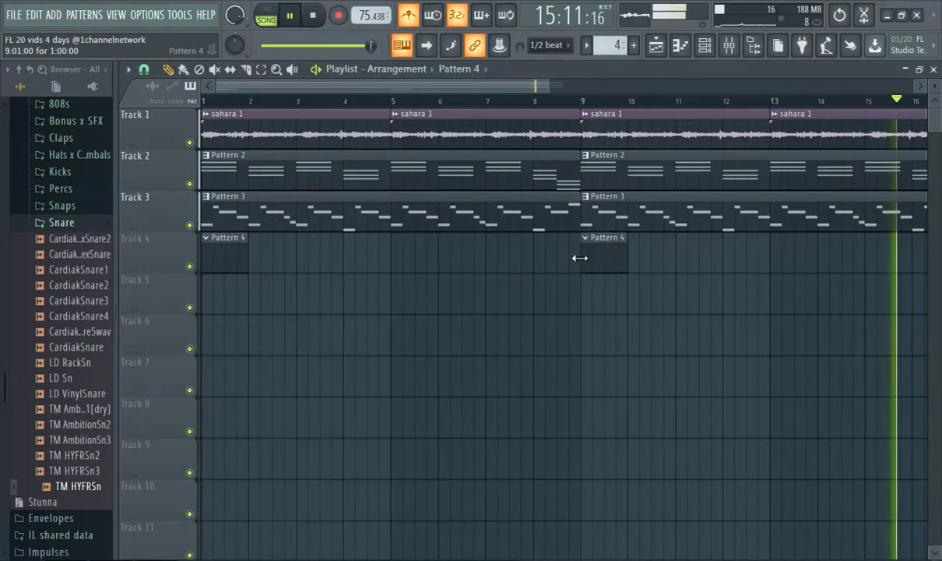
Program Pattern 4's first bar with Kick Nav 4 on steps 1, 3, 5 and 7 and TM HYFRSn on step 9
{"action": "left_click", "coordinate": [705, 44]}
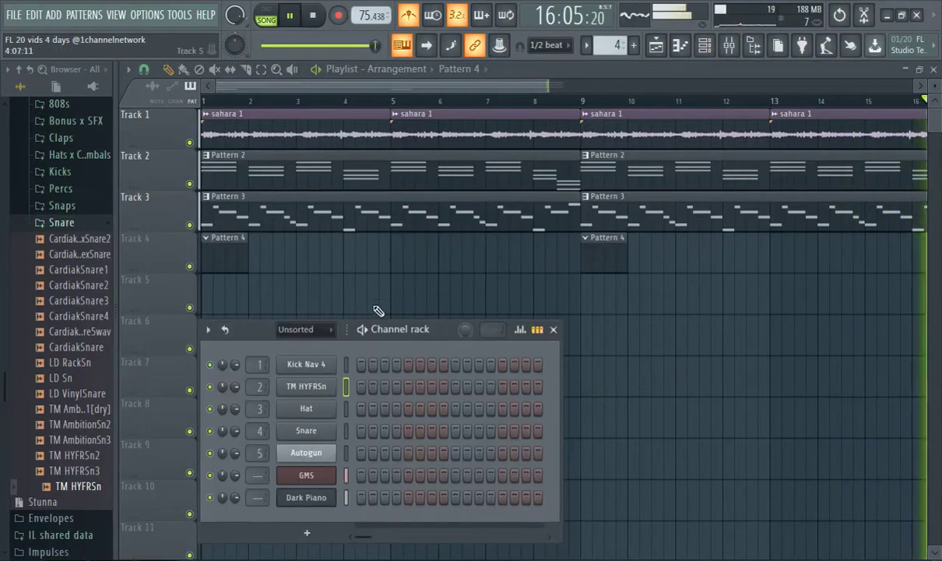
{"action": "left_click", "coordinate": [360, 365]}
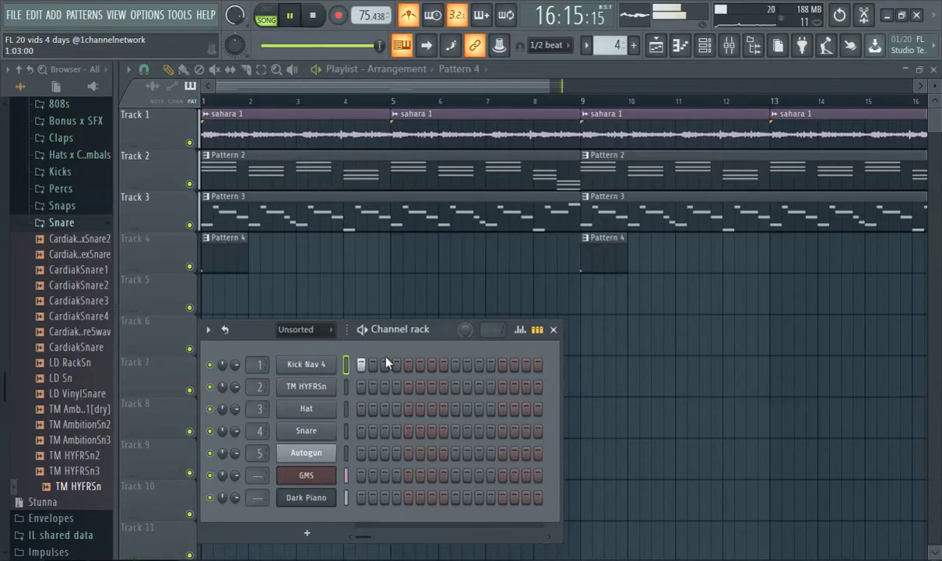
{"action": "left_click", "coordinate": [409, 365]}
{"action": "left_click", "coordinate": [420, 365]}
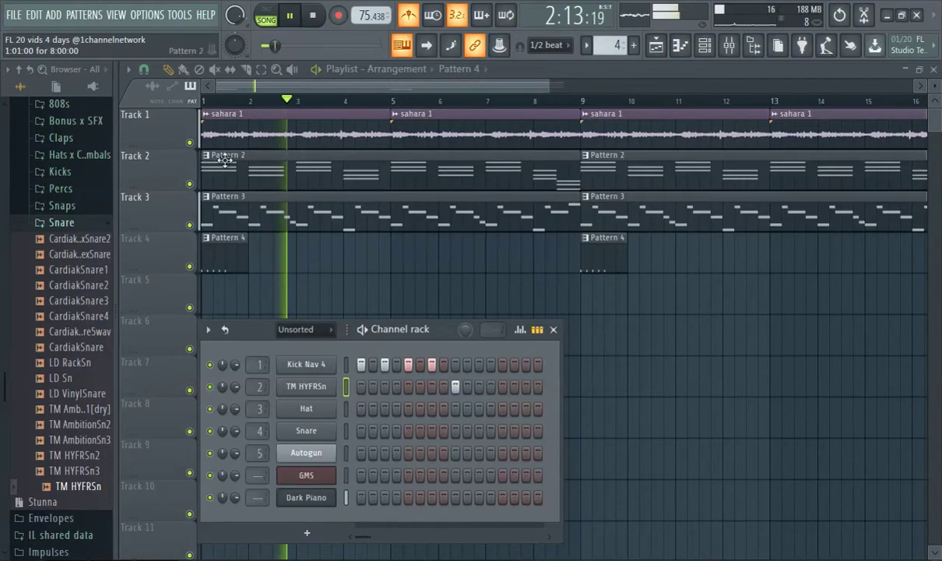
Route the Kick Nav 4 channel to mixer track 3 and replay the song from bar 1
{"action": "key", "text": "F6"}
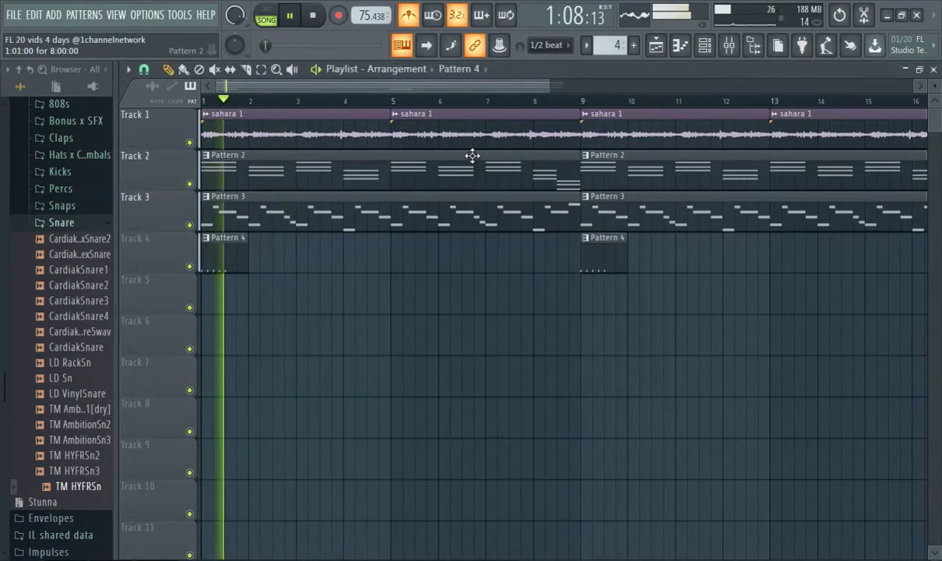
{"action": "left_click", "coordinate": [718, 45]}
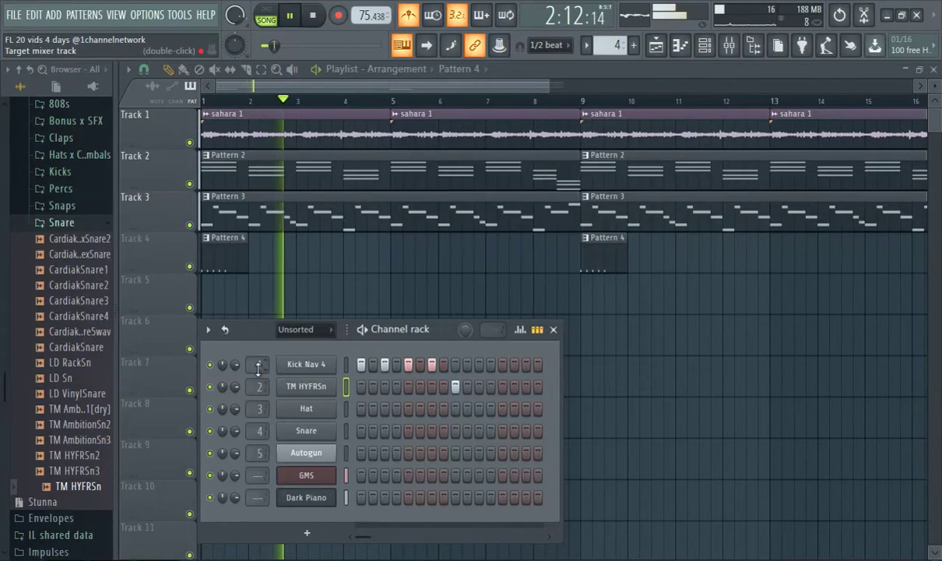
{"action": "scroll", "coordinate": [265, 369], "scroll_direction": "up", "scroll_amount": 1}
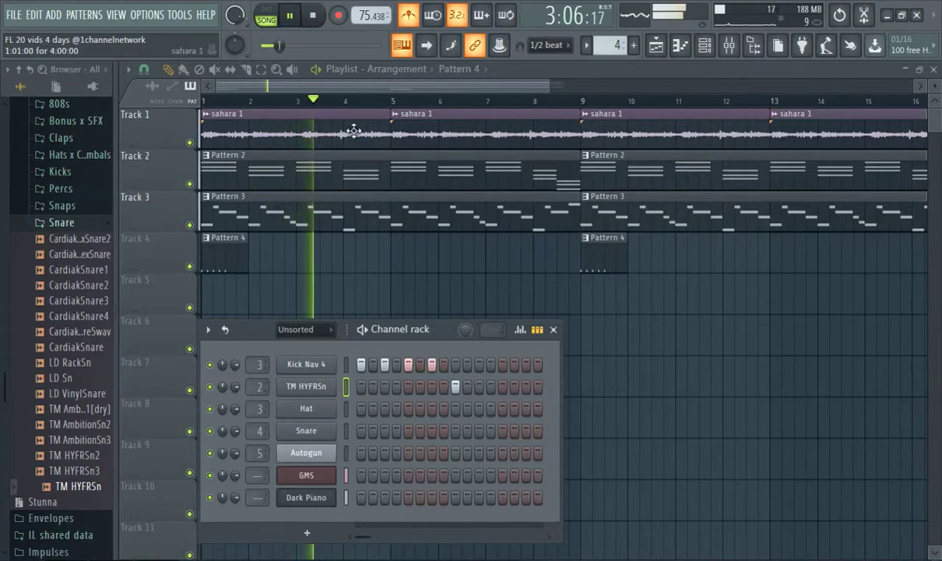
{"action": "left_click", "coordinate": [204, 102]}
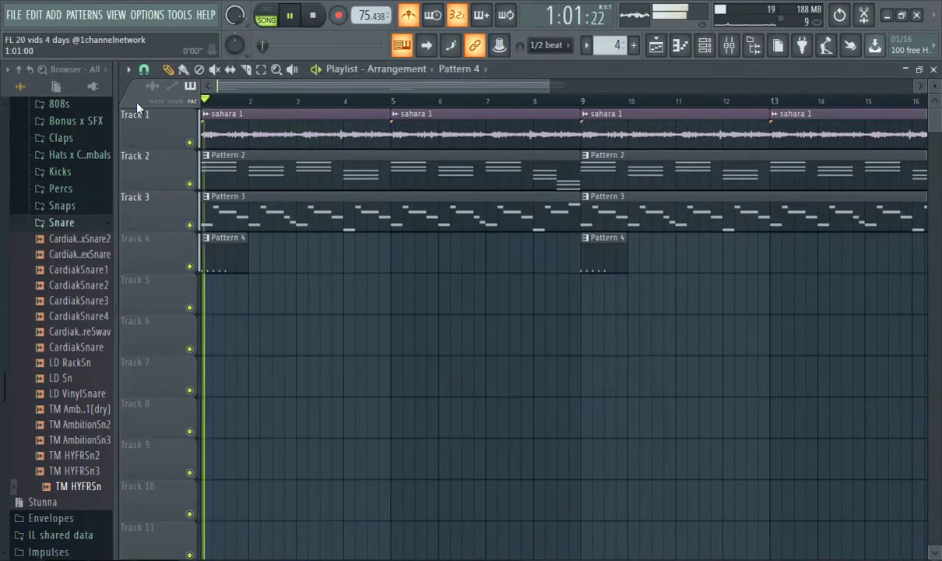
Widen the channel rack to show several bars of steps, reposition it and restart playback from the beginning
{"action": "left_click", "coordinate": [725, 45]}
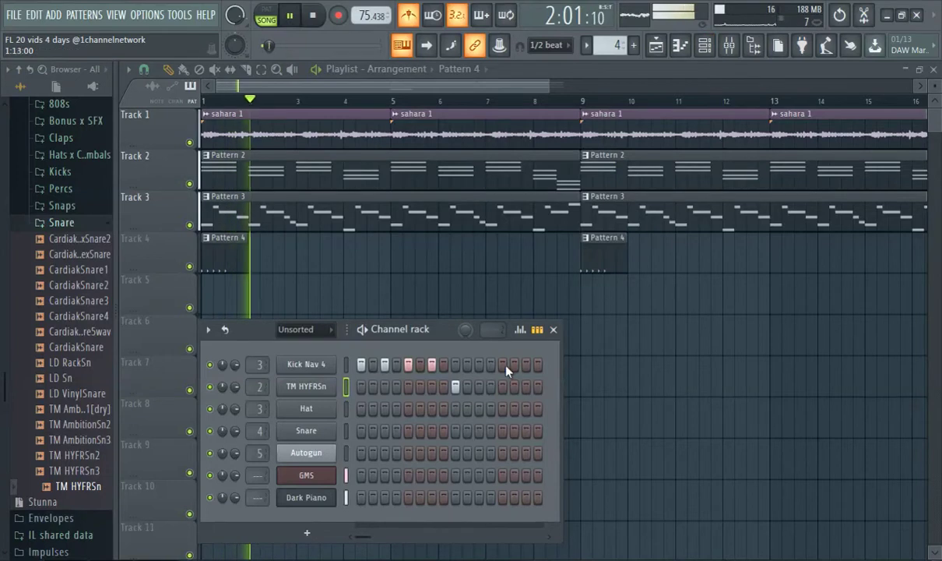
{"action": "left_click_drag", "start_coordinate": [563, 372], "coordinate": [927, 346]}
{"action": "left_click_drag", "start_coordinate": [554, 337], "coordinate": [473, 329]}
{"action": "left_click", "coordinate": [262, 46]}
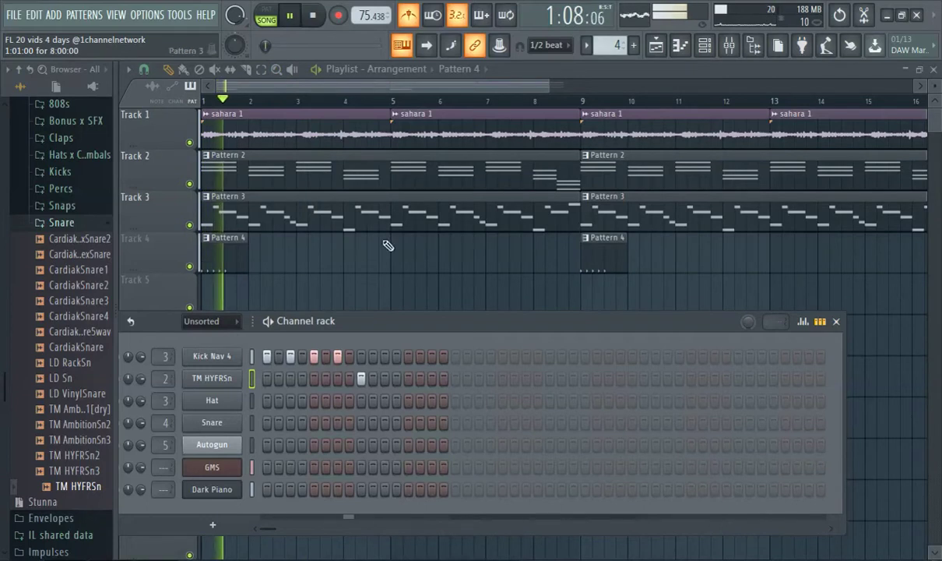
Continue Pattern 4 with kicks on steps 17, 18, 19, 21, 23, 33, 35, 37 and 39, and snares on steps 25 and 41
{"action": "left_click", "coordinate": [455, 356]}
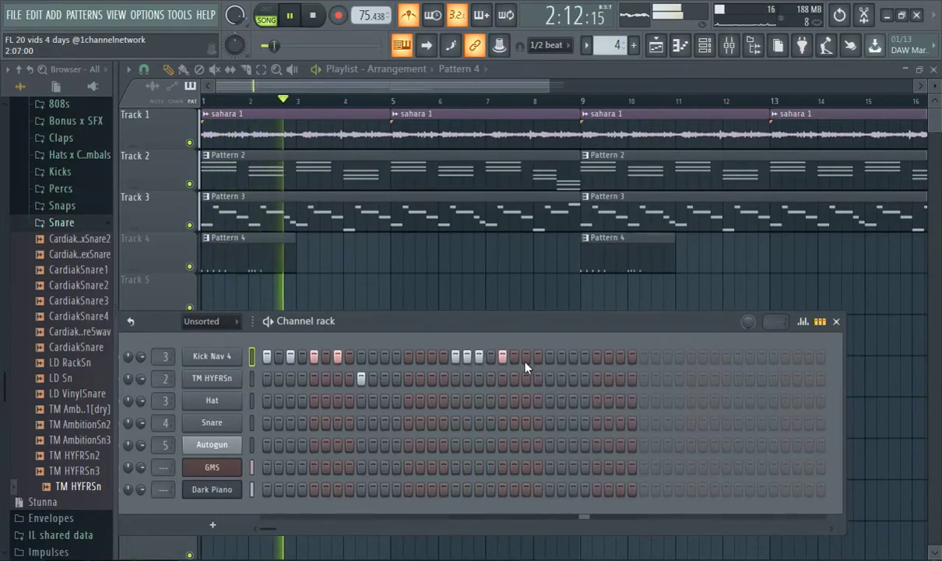
{"action": "left_click", "coordinate": [550, 378]}
{"action": "left_click_drag", "start_coordinate": [285, 52], "coordinate": [263, 57]}
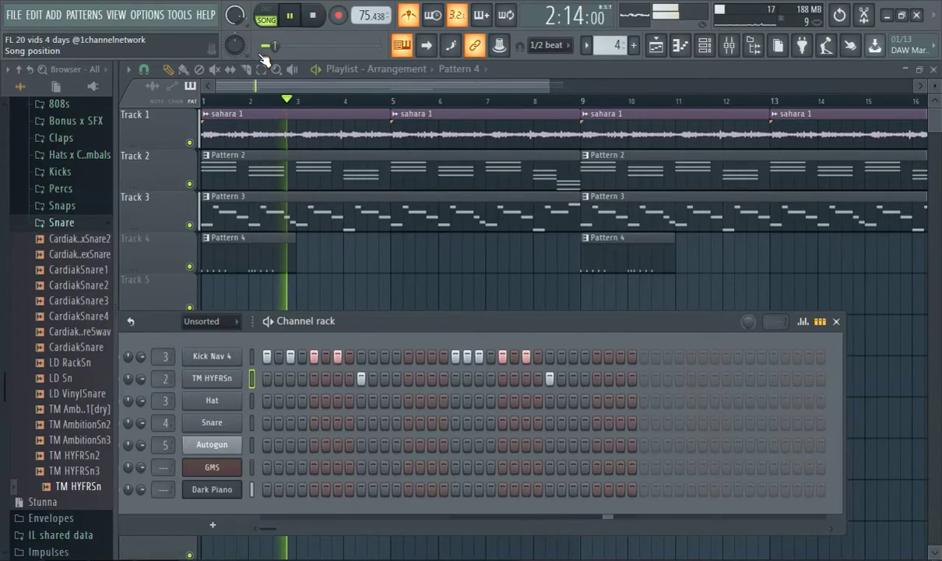
{"action": "left_click", "coordinate": [647, 356]}
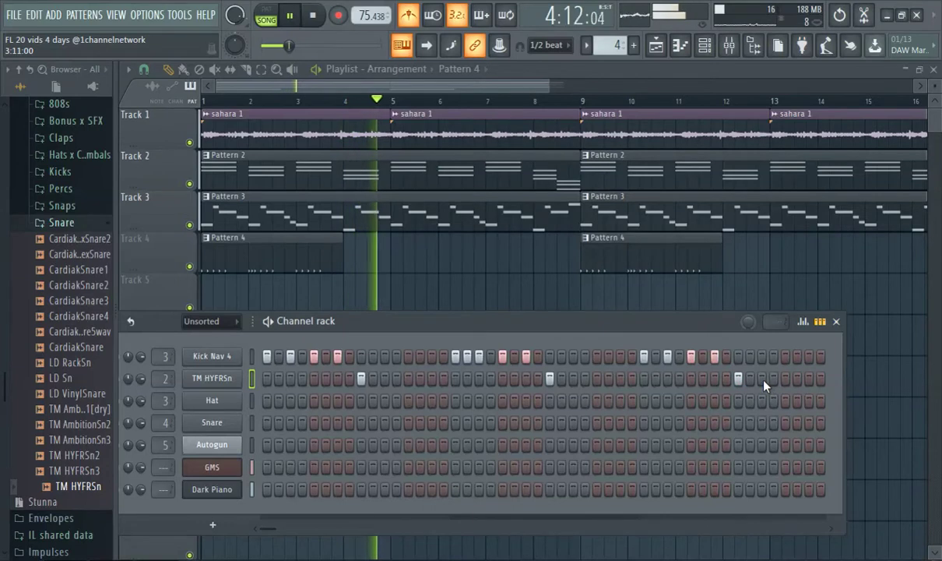
Add a TM HYFRSn hit on step 43, widen the channel rack past step 48 and replay the song from bar 1
{"action": "left_click", "coordinate": [204, 102]}
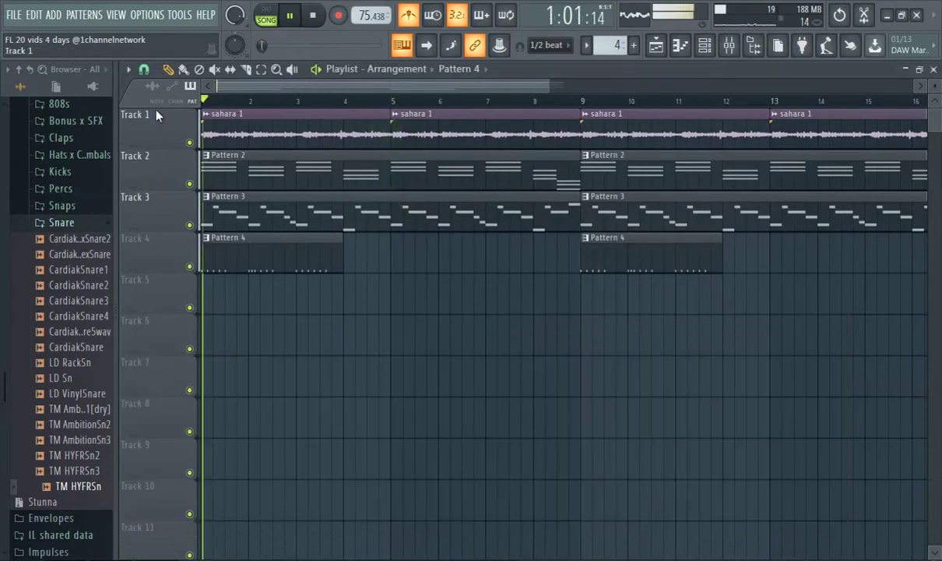
{"action": "left_click", "coordinate": [704, 49]}
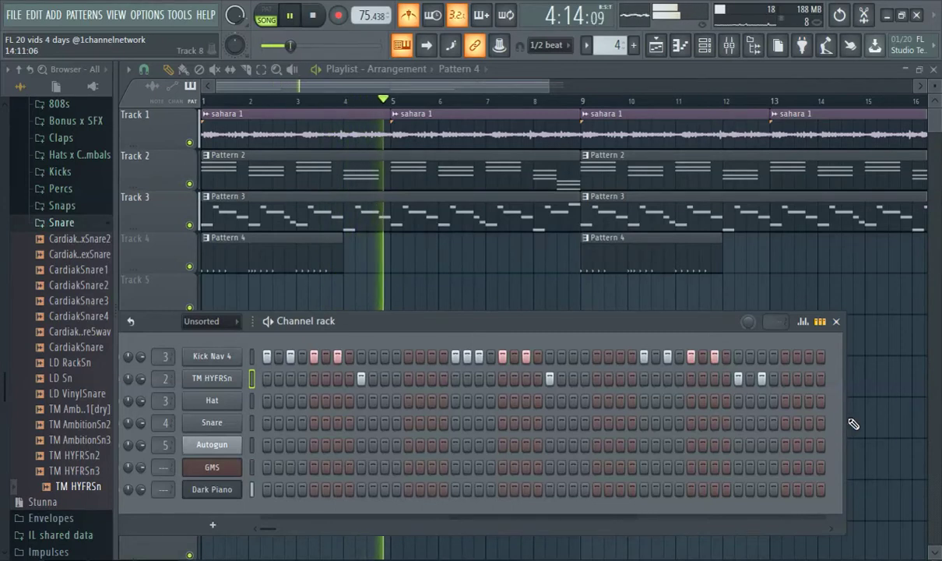
{"action": "left_click_drag", "start_coordinate": [576, 321], "coordinate": [555, 303]}
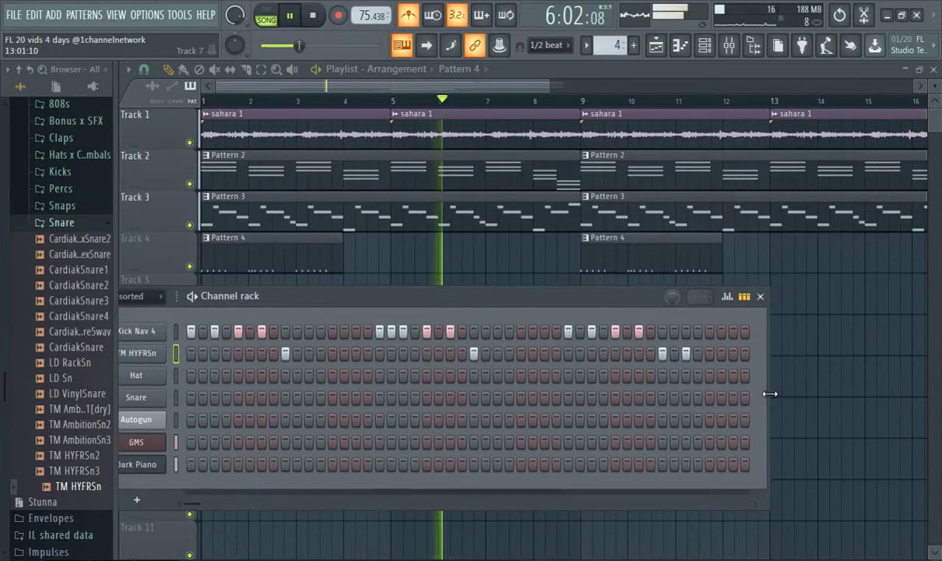
{"action": "left_click_drag", "start_coordinate": [770, 393], "coordinate": [891, 393]}
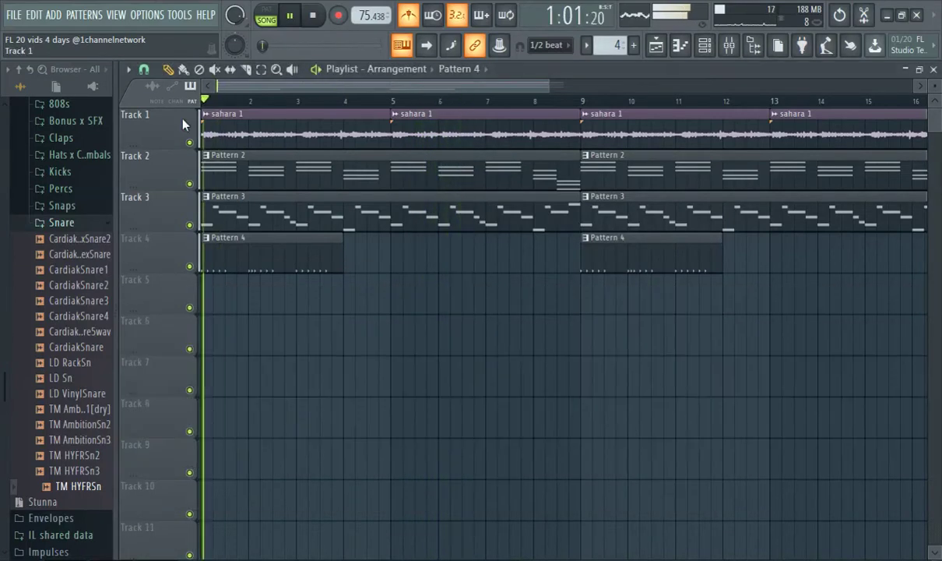
{"action": "left_click", "coordinate": [704, 44]}
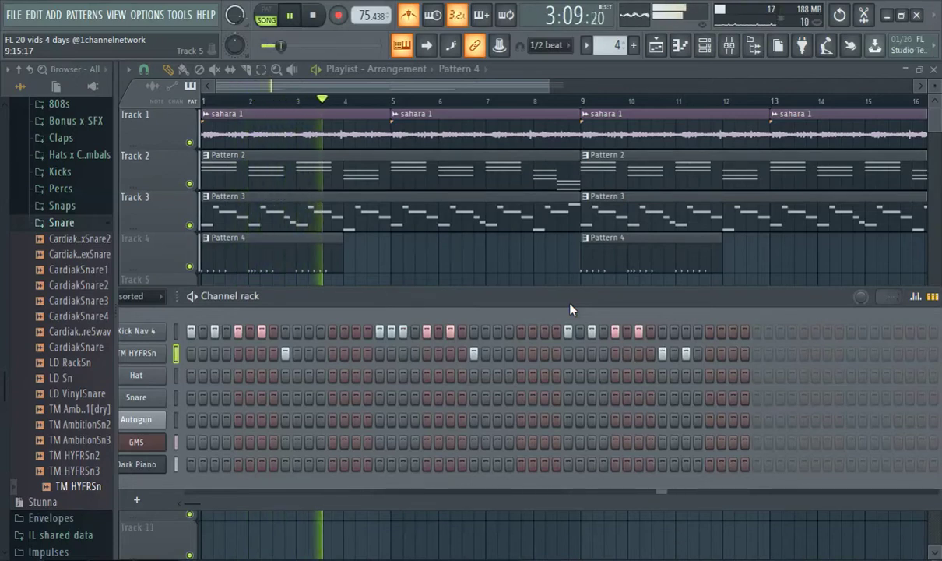
Extend Pattern 4 with kicks on steps 47, 49, 50, 51, 53, 55 and 59, and snares on steps 57, 61 and 63
{"action": "left_click", "coordinate": [756, 331]}
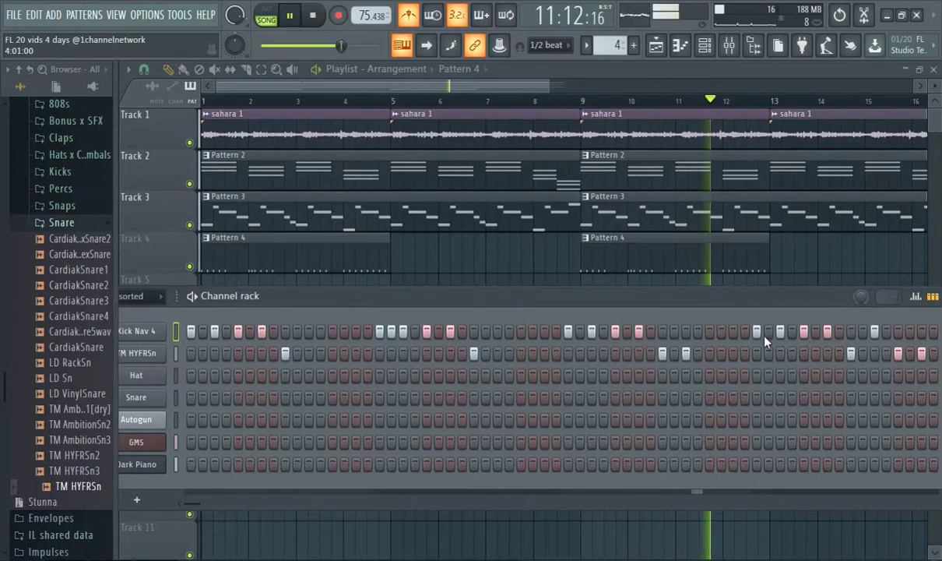
{"action": "left_click", "coordinate": [732, 330]}
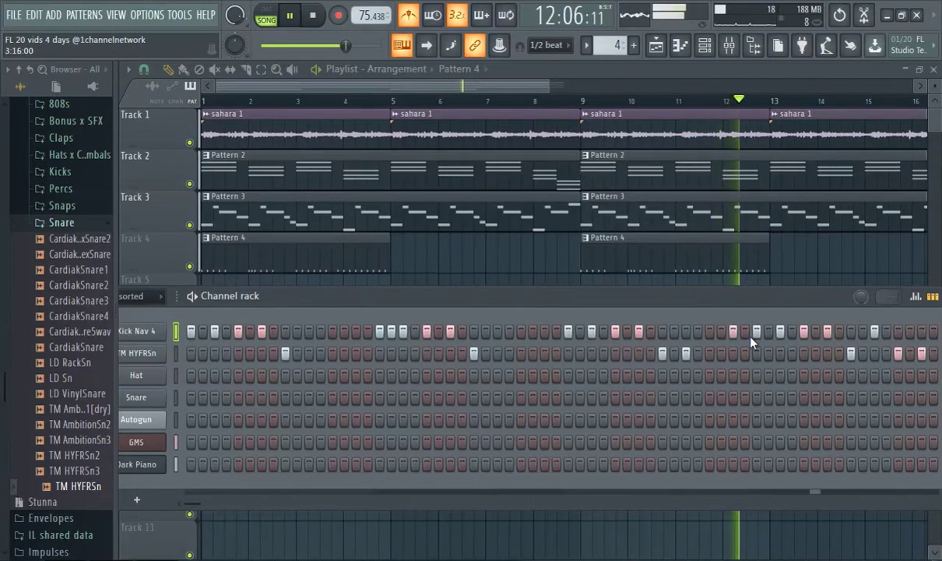
{"action": "left_click", "coordinate": [769, 333]}
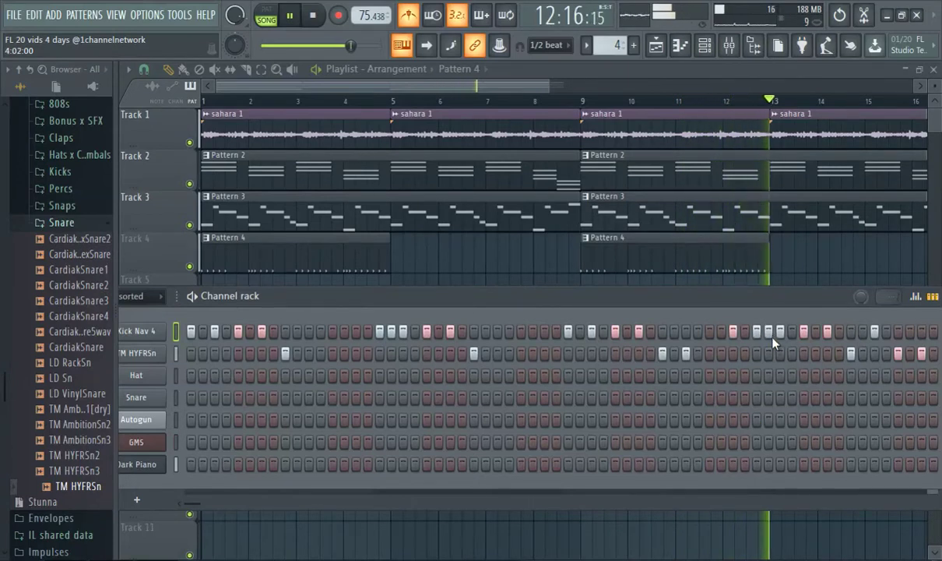
Restart playback just before bar 9 and set the channel rack's display filter to All
{"action": "left_click", "coordinate": [571, 114]}
{"action": "left_click", "coordinate": [573, 101]}
{"action": "left_click", "coordinate": [707, 47]}
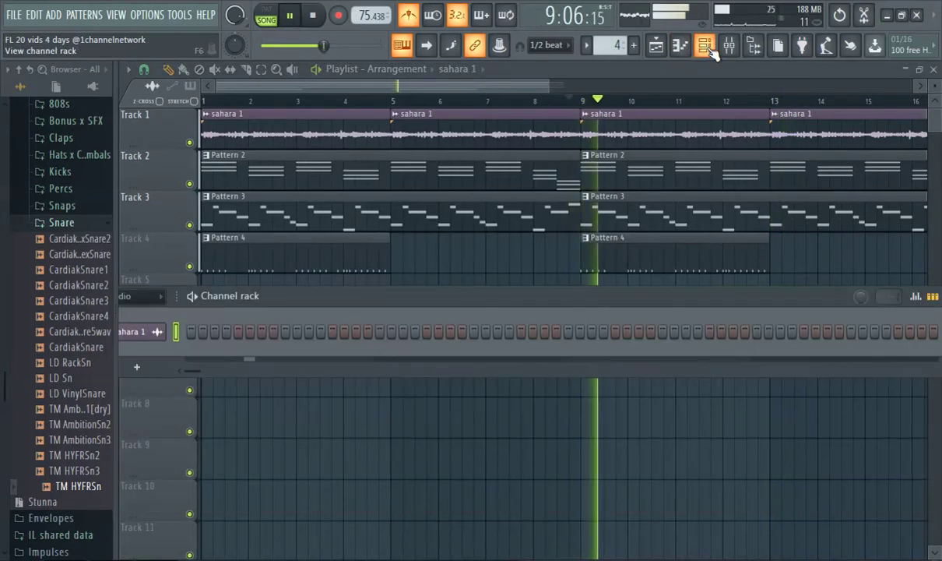
{"action": "left_click", "coordinate": [140, 296]}
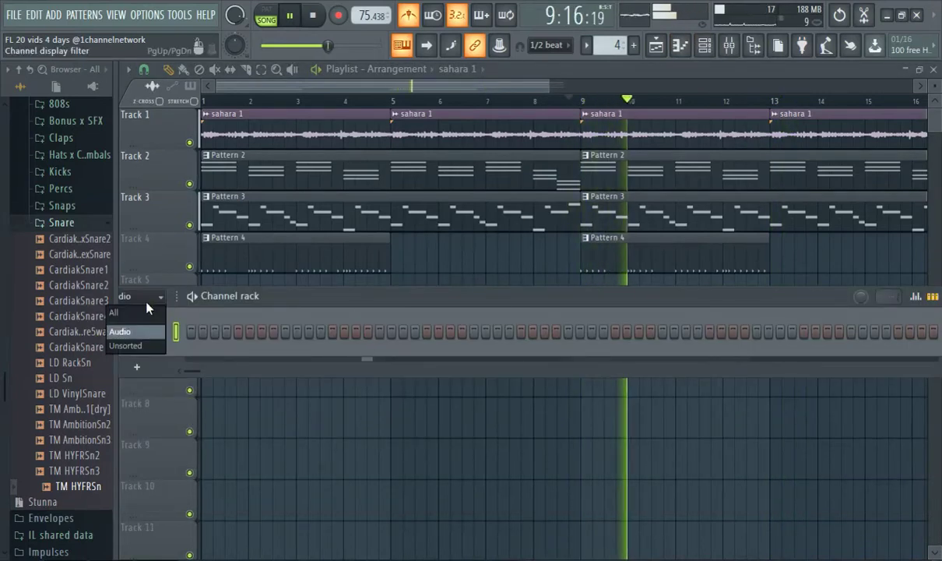
{"action": "left_click", "coordinate": [143, 315]}
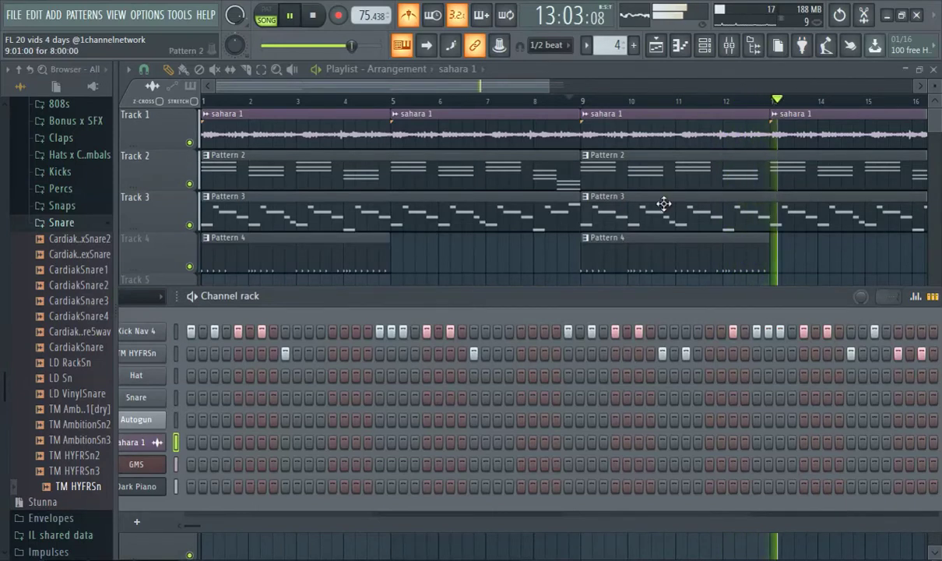
Place a Pattern 4 clip at bar 13 on Track 4, delete the one at bar 1 and replay from the start
{"action": "left_click", "coordinate": [690, 248]}
{"action": "left_click", "coordinate": [787, 256]}
{"action": "left_click_drag", "start_coordinate": [787, 256], "coordinate": [788, 257]}
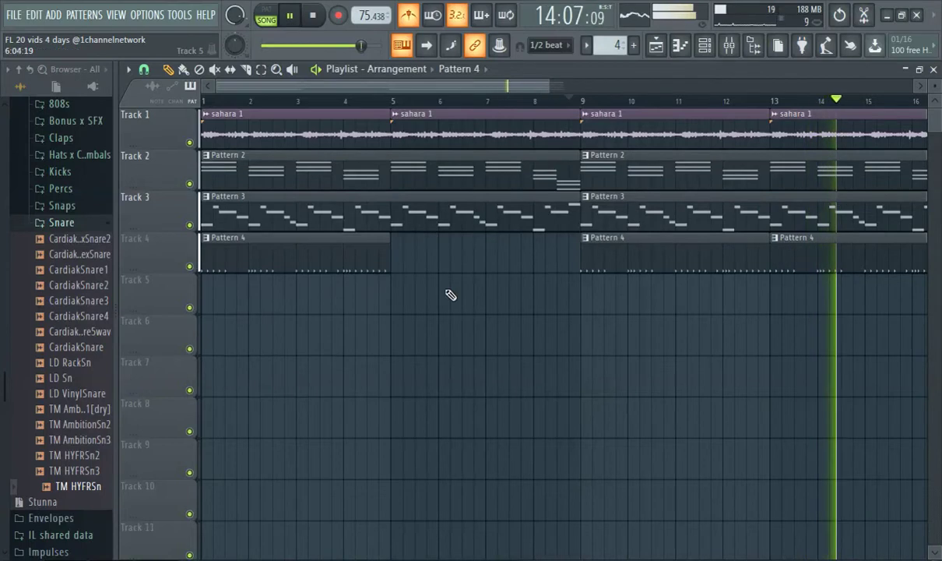
{"action": "left_click", "coordinate": [393, 291]}
{"action": "right_click", "coordinate": [375, 261]}
{"action": "right_click", "coordinate": [416, 291]}
{"action": "left_click", "coordinate": [203, 101]}
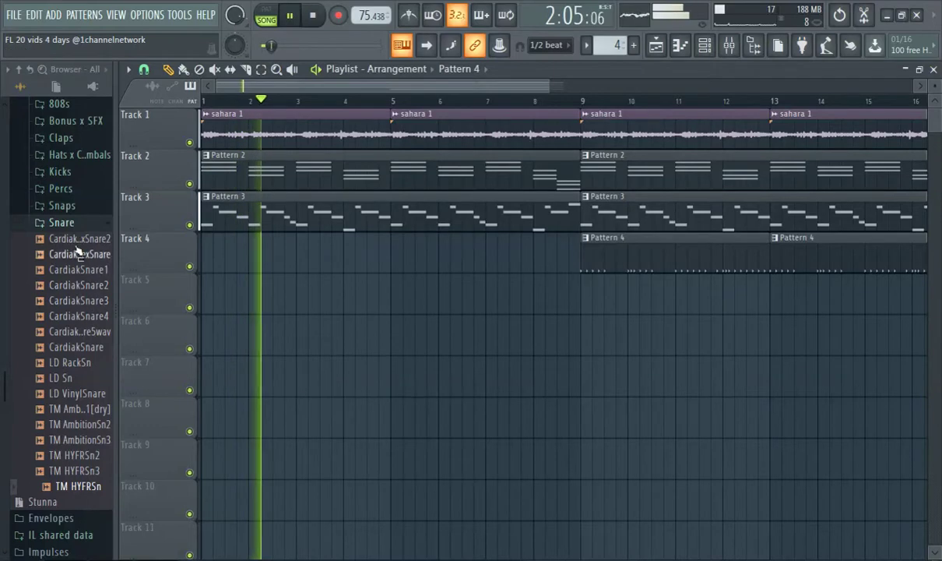
Load LD Hat3 from the OVO pack's Hats x Crashes x Cymbals folder into the Hat channel
{"action": "left_click", "coordinate": [62, 222]}
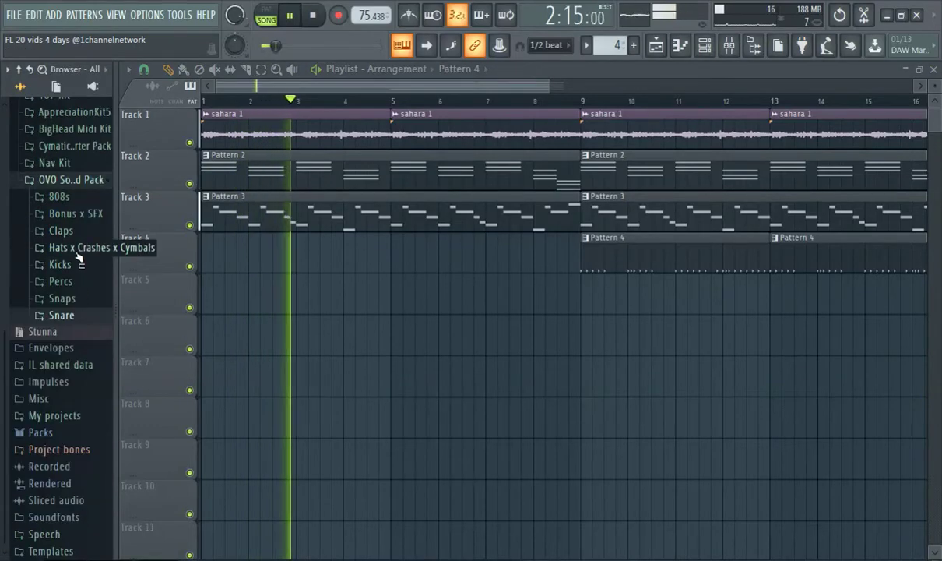
{"action": "left_click", "coordinate": [77, 250]}
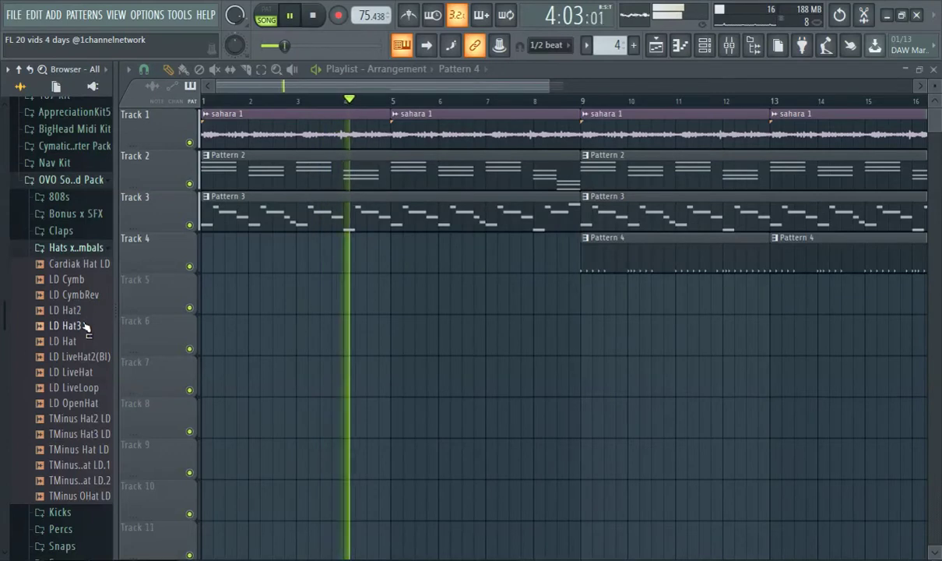
{"action": "left_click", "coordinate": [86, 327]}
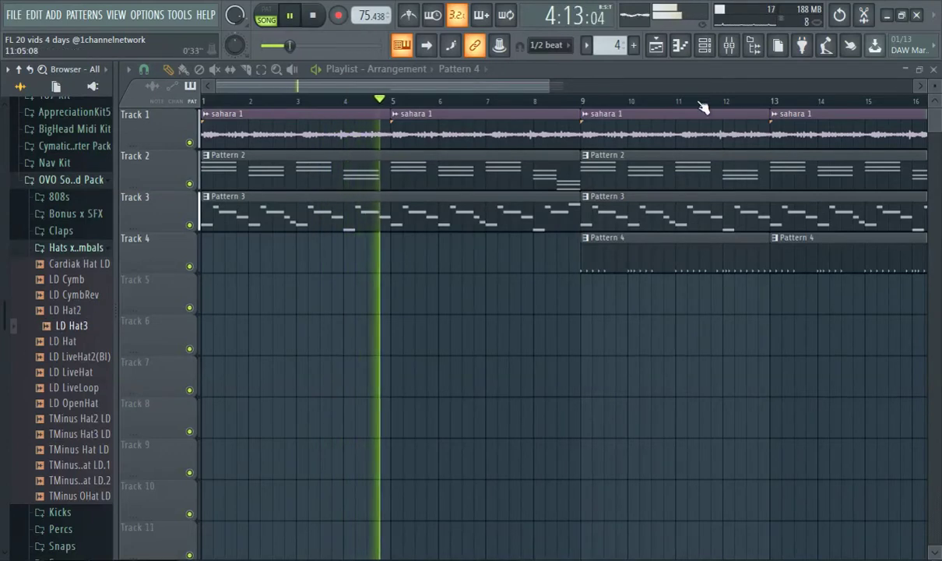
{"action": "left_click", "coordinate": [704, 45]}
{"action": "left_click_drag", "start_coordinate": [288, 306], "coordinate": [498, 222]}
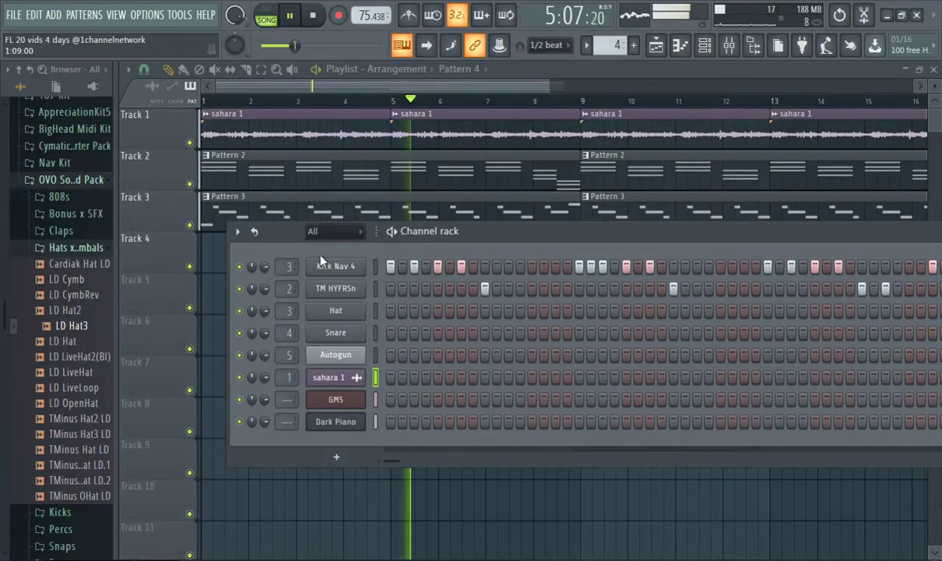
{"action": "left_click_drag", "start_coordinate": [290, 327], "coordinate": [335, 310]}
Create Pattern 5 with LD Hat3 filled on every 4 steps and place it at bar 9 on Track 5
{"action": "left_click", "coordinate": [635, 45]}
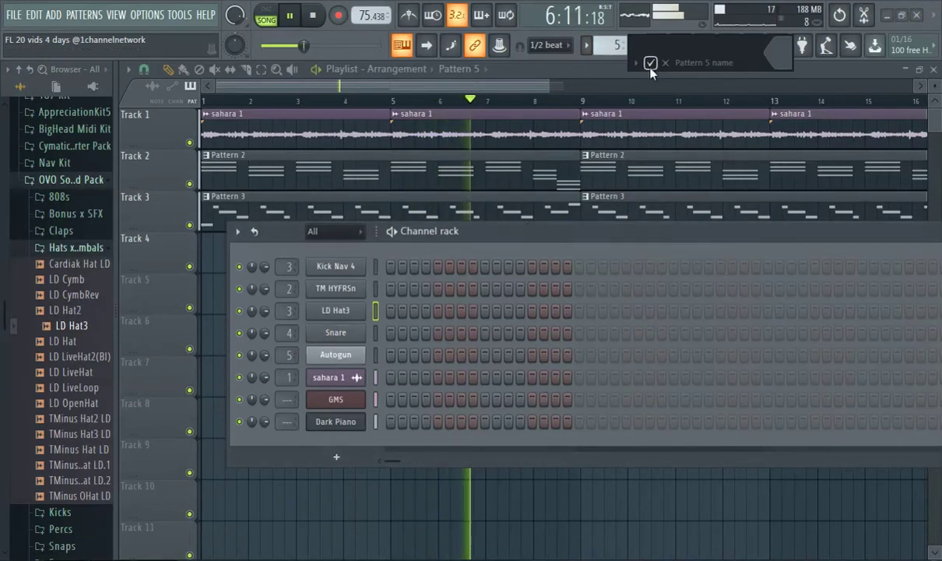
{"action": "right_click", "coordinate": [363, 310]}
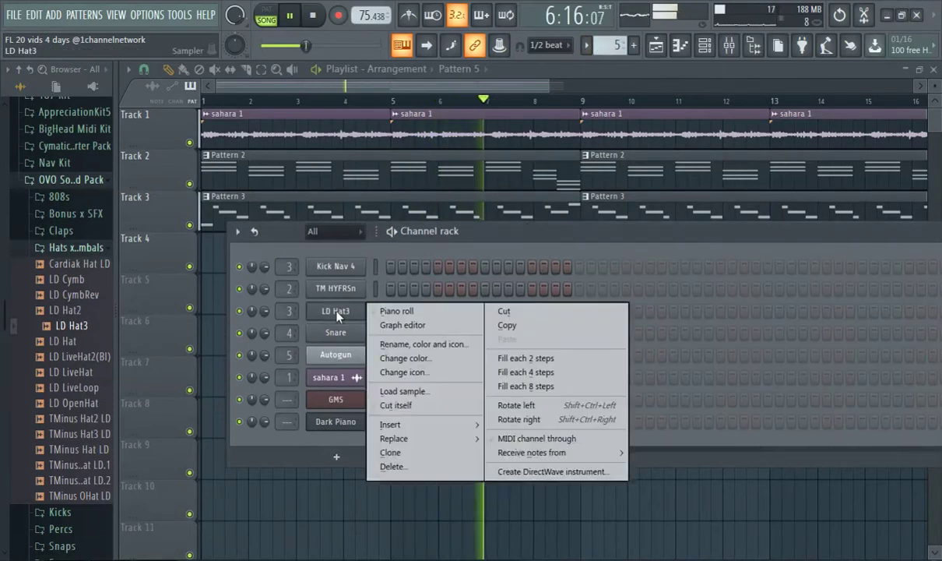
{"action": "left_click", "coordinate": [536, 373]}
{"action": "left_click", "coordinate": [493, 82]}
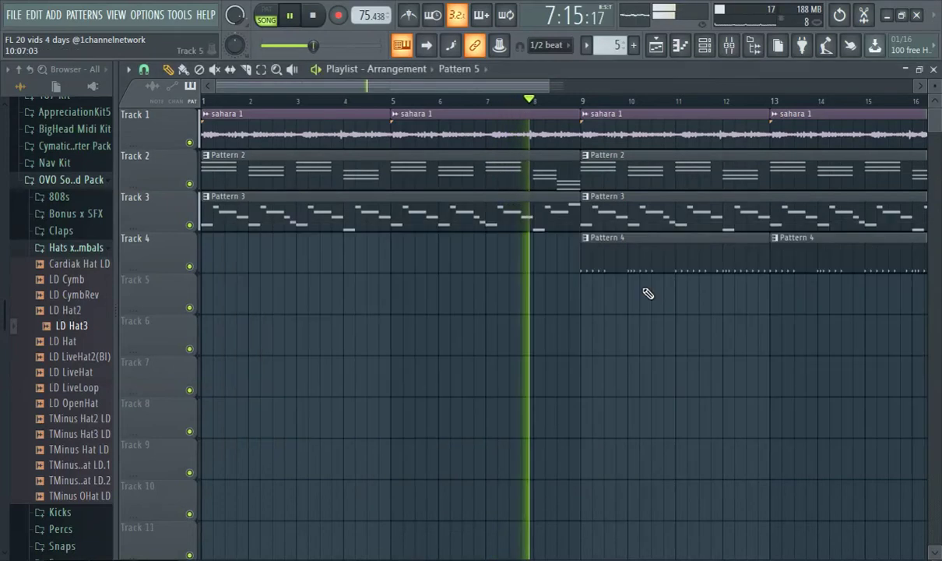
{"action": "left_click", "coordinate": [589, 305]}
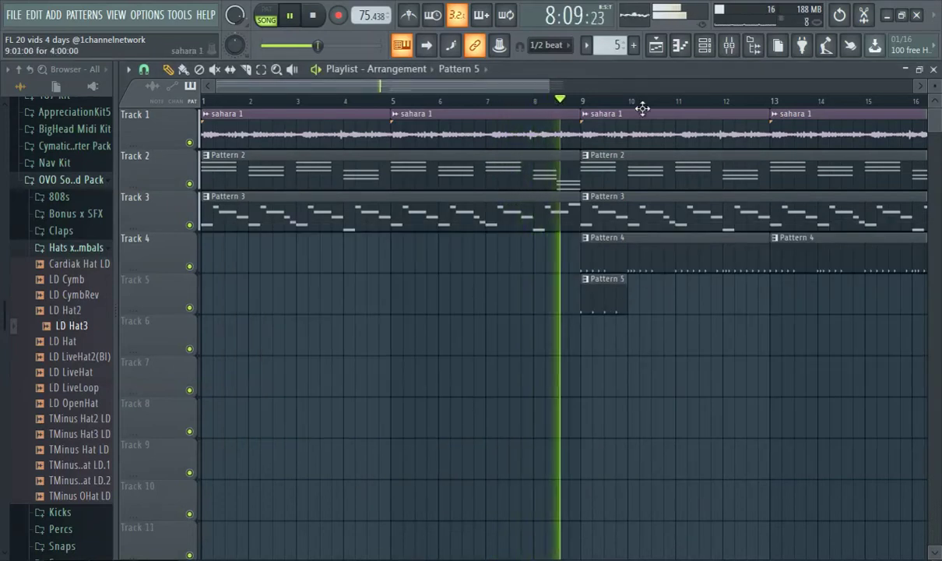
Refill Pattern 5's LD Hat3 channel on every 2 steps
{"action": "left_click", "coordinate": [704, 46]}
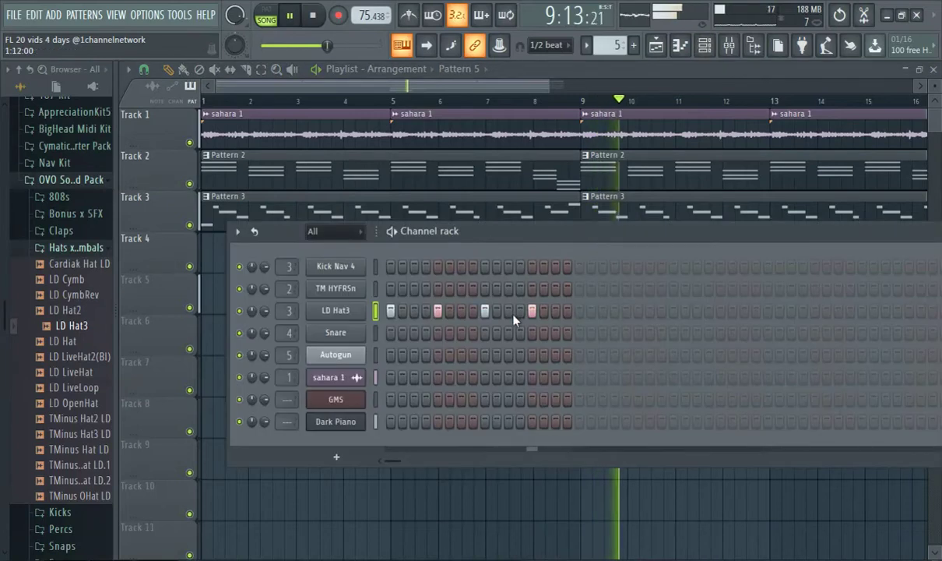
{"action": "right_click", "coordinate": [341, 310]}
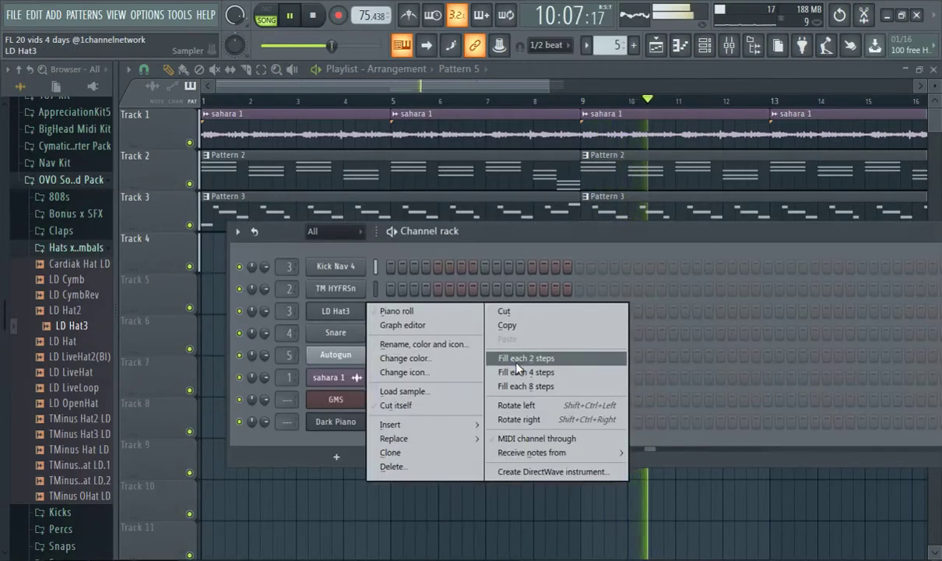
{"action": "left_click", "coordinate": [537, 343]}
Extend Pattern 5 to four bars with LD Hat3 on every 2 steps and restart playback just before bar 5
{"action": "left_click_drag", "start_coordinate": [569, 229], "coordinate": [278, 230]}
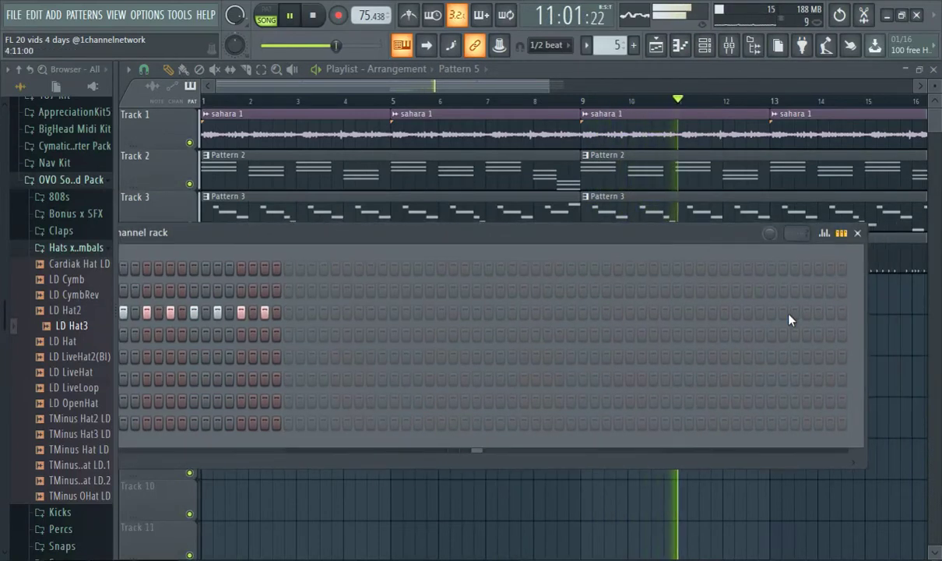
{"action": "left_click", "coordinate": [830, 312]}
{"action": "left_click_drag", "start_coordinate": [571, 226], "coordinate": [678, 218]}
{"action": "left_click_drag", "start_coordinate": [594, 236], "coordinate": [806, 249]}
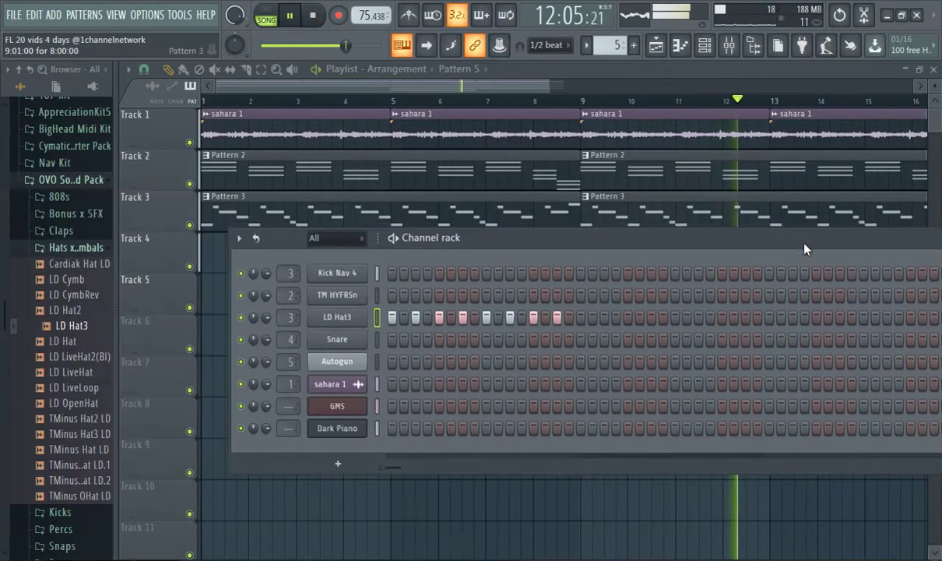
{"action": "right_click", "coordinate": [335, 313]}
{"action": "left_click", "coordinate": [505, 356]}
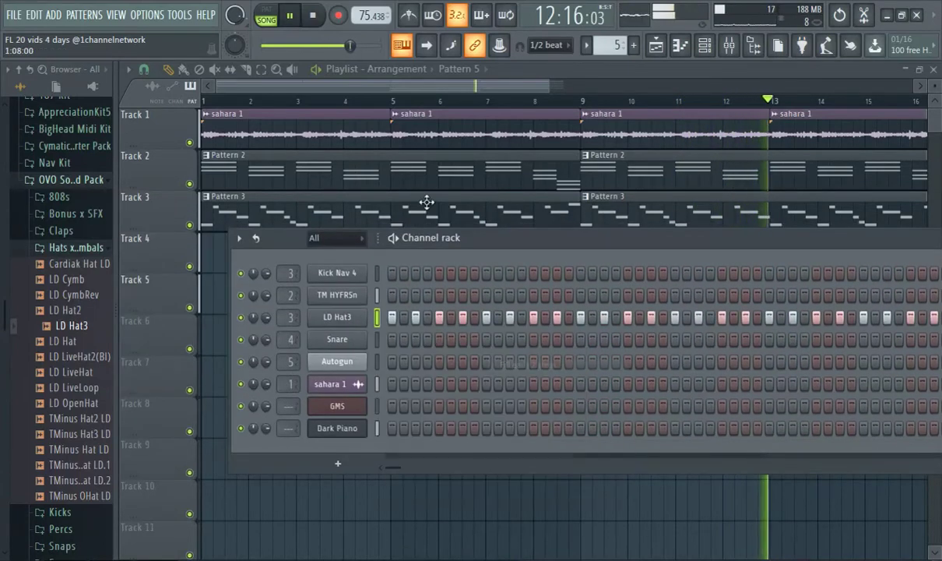
{"action": "left_click", "coordinate": [385, 100]}
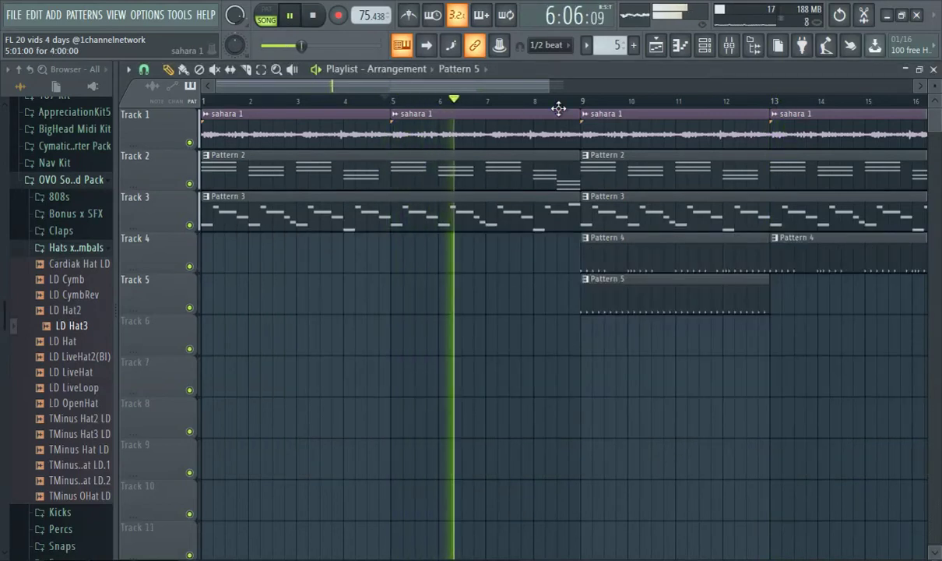
Adjust the LD Hat3 channel's volume in its sampler settings and return to the playlist
{"action": "double_click", "coordinate": [644, 290]}
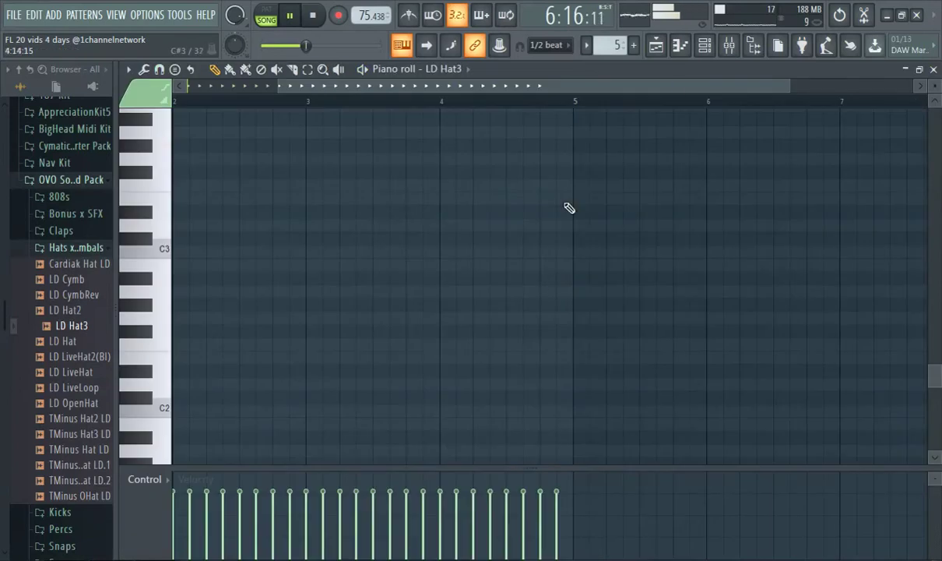
{"action": "left_click", "coordinate": [721, 47]}
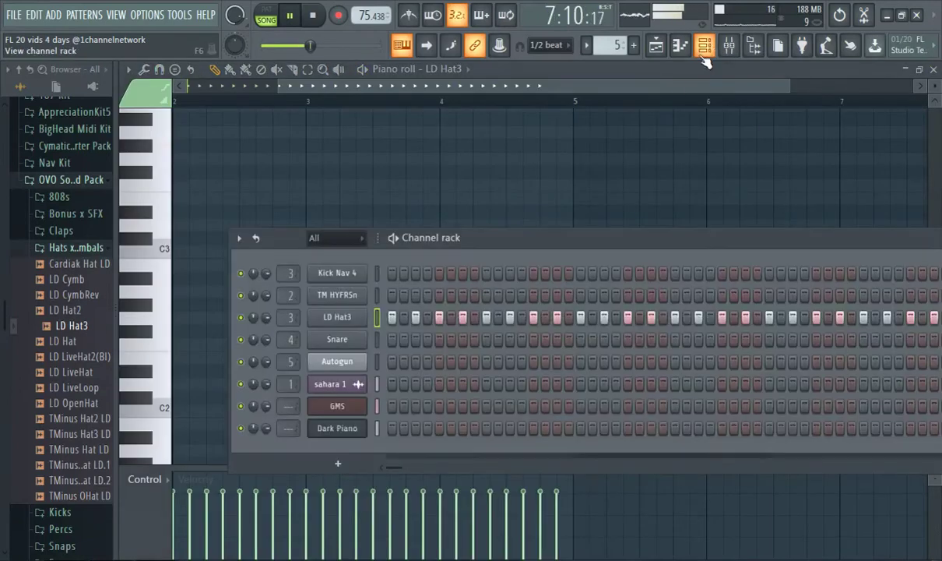
{"action": "left_click", "coordinate": [363, 321]}
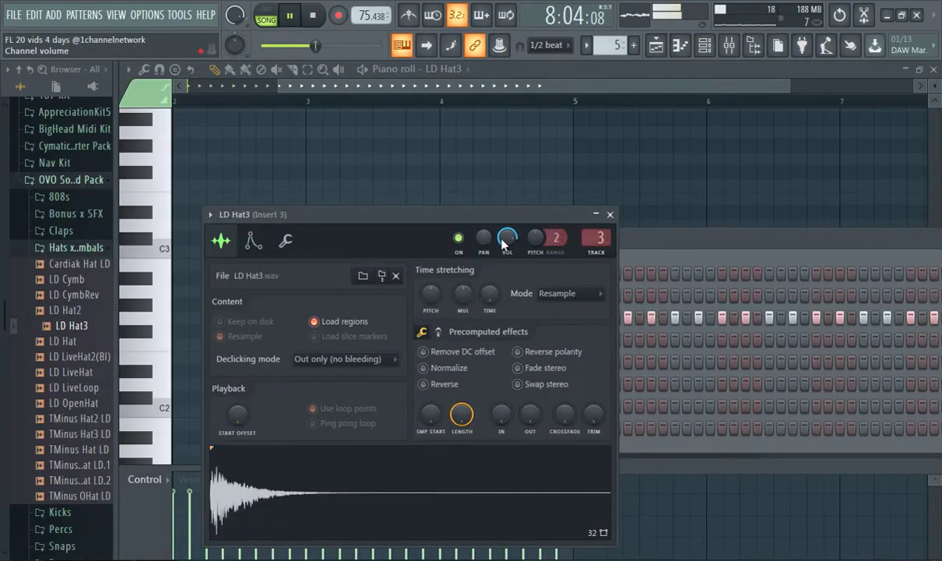
{"action": "left_click", "coordinate": [622, 257]}
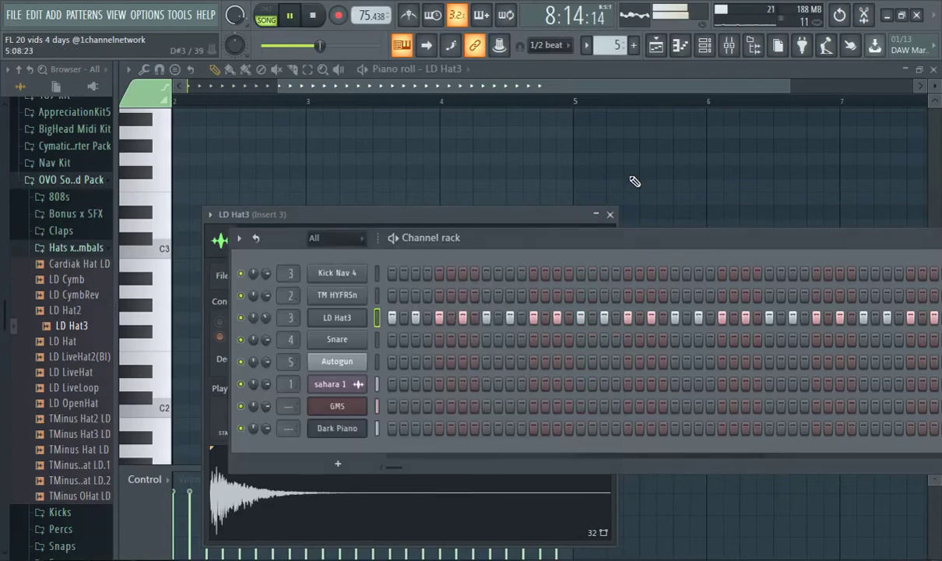
{"action": "left_click", "coordinate": [656, 52]}
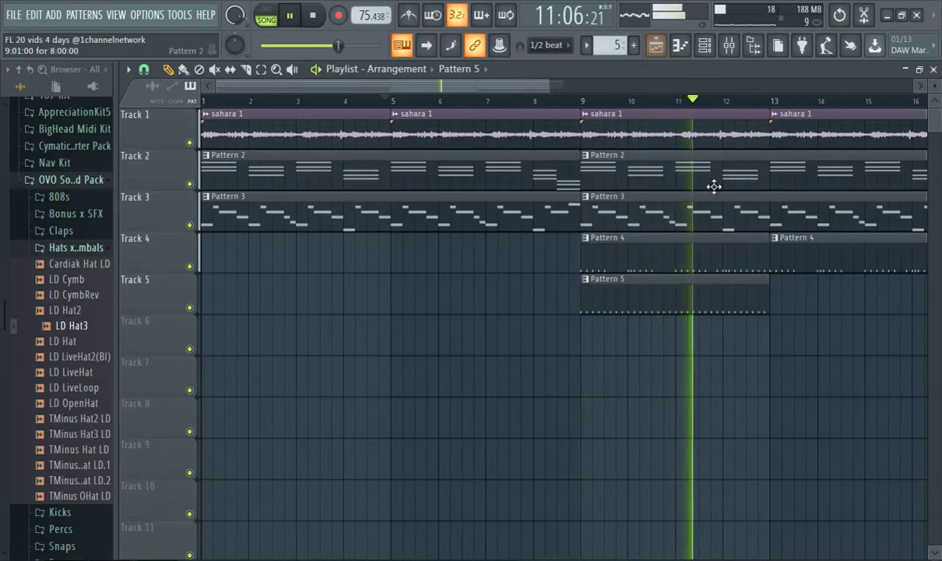
Route the Kick Nav 4 channel to mixer track 4 and load Fruity Parametric EQ 2 in that insert's first slot
{"action": "left_click", "coordinate": [623, 239]}
{"action": "left_click", "coordinate": [705, 47]}
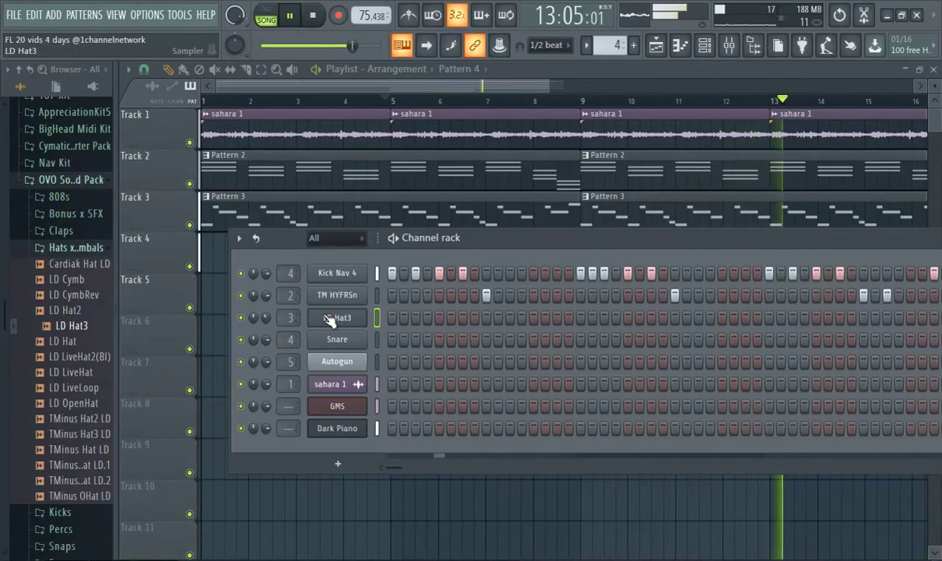
{"action": "key", "text": "F9"}
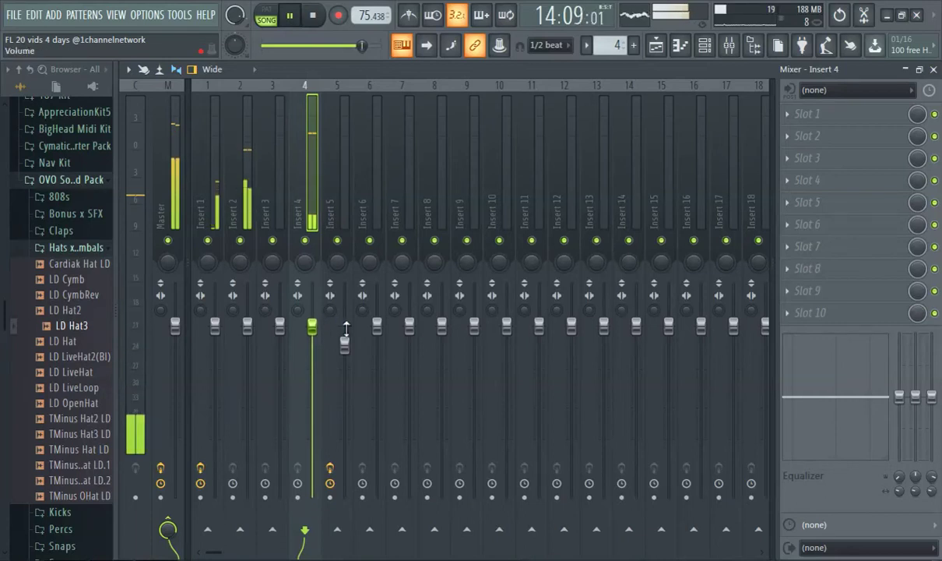
{"action": "left_click", "coordinate": [816, 116]}
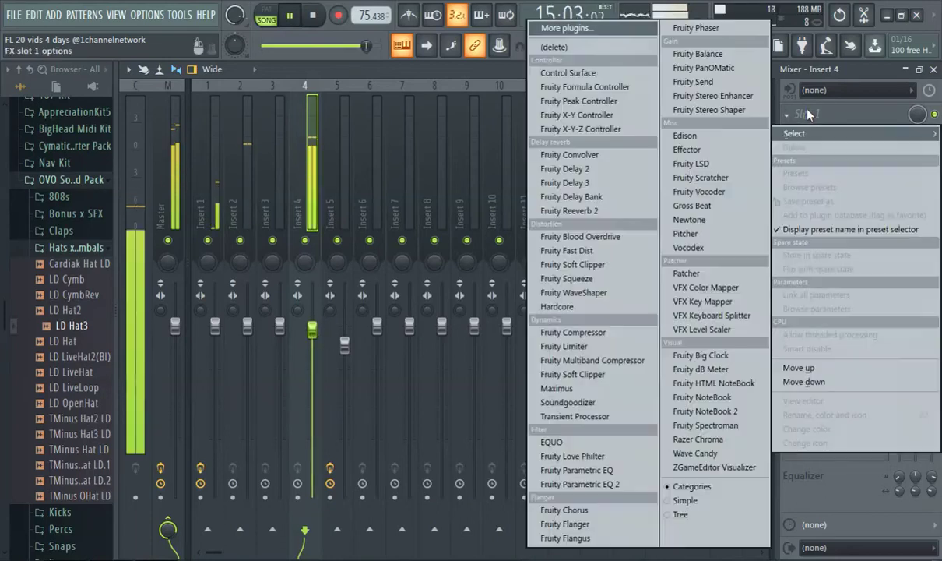
{"action": "left_click", "coordinate": [606, 484]}
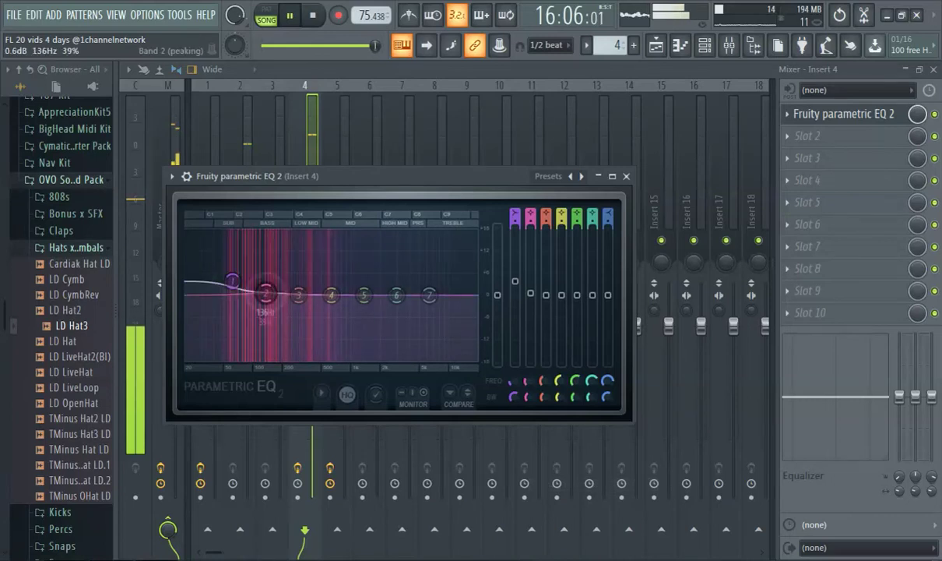
Boost the kick EQ's bands 1 to 3, with band 1 about 7.5 dB, cut band 7 and replay from just before bar 9
{"action": "left_click_drag", "start_coordinate": [266, 293], "coordinate": [267, 274]}
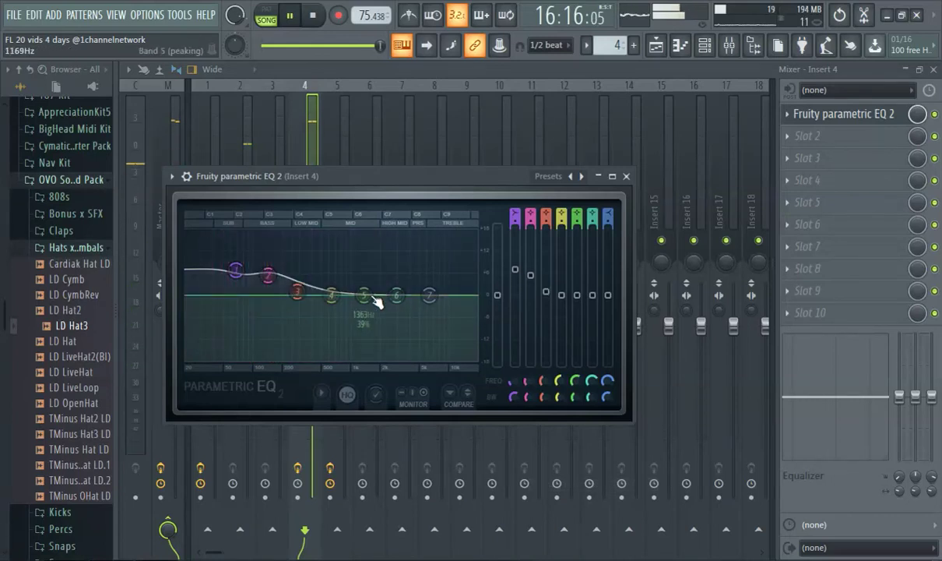
{"action": "left_click_drag", "start_coordinate": [446, 292], "coordinate": [445, 350]}
{"action": "left_click_drag", "start_coordinate": [297, 292], "coordinate": [296, 286]}
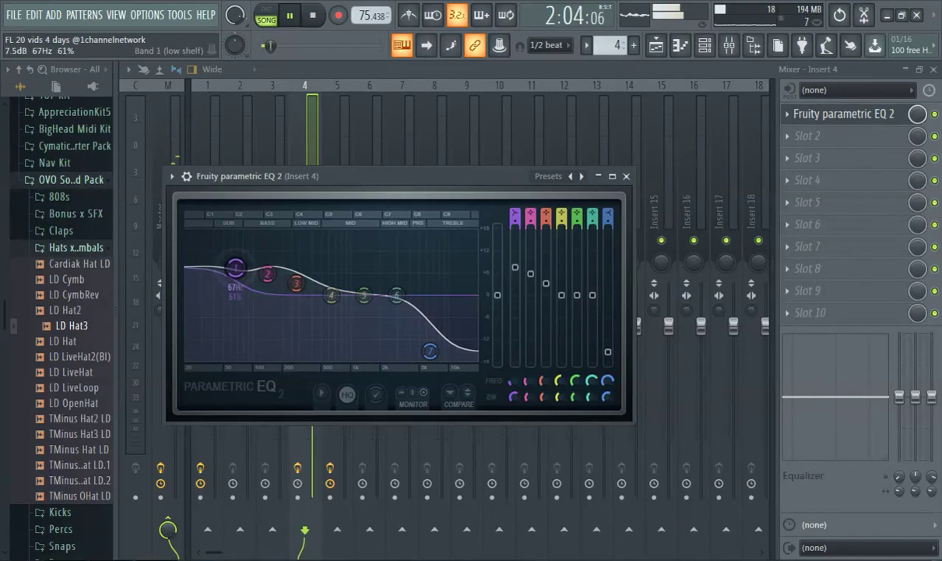
{"action": "key", "text": "F5"}
{"action": "left_click", "coordinate": [566, 97]}
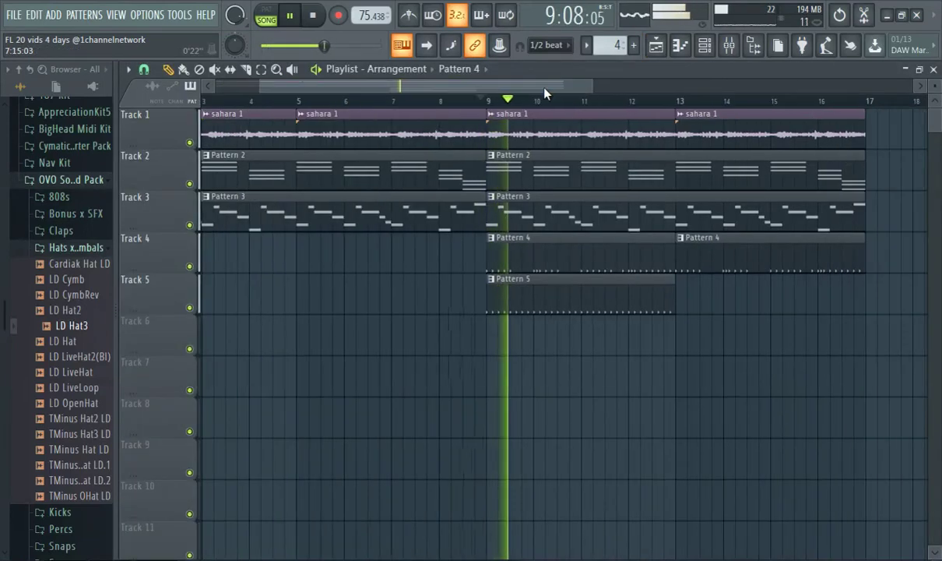